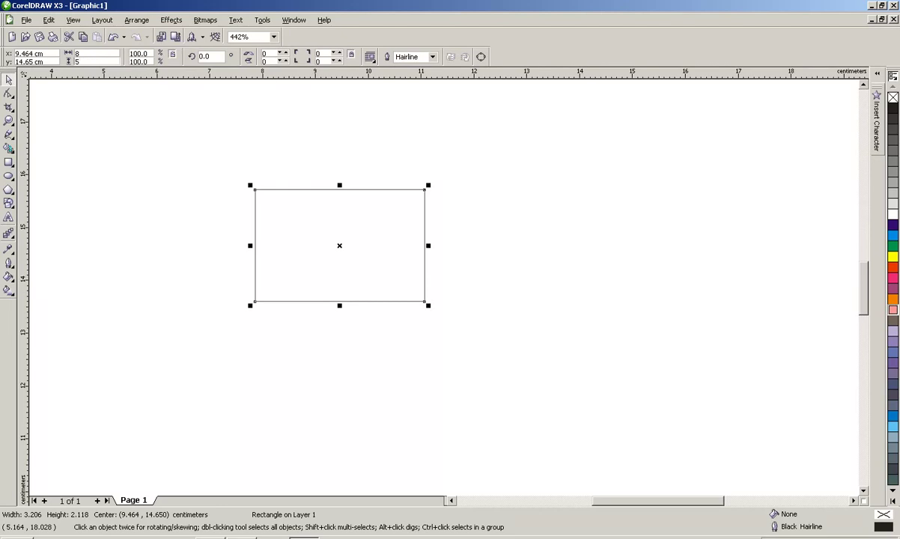
Set the rectangle's size to 8 × 5 cm and center it on the page.
key("Return")
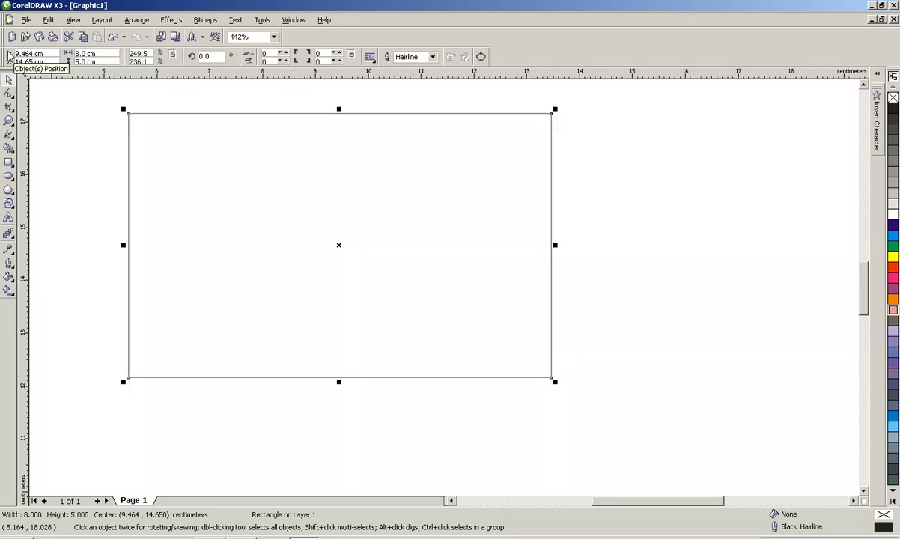
key("p")
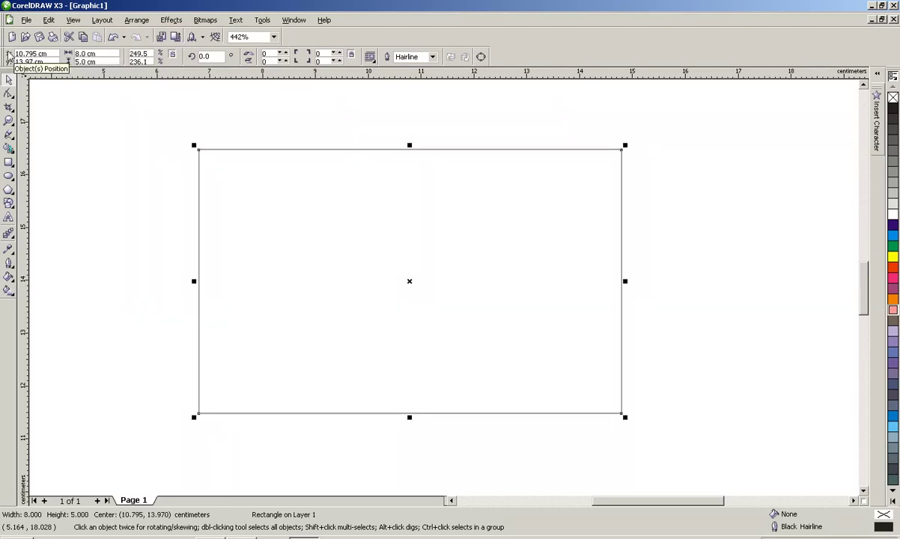
key("shift+F2")
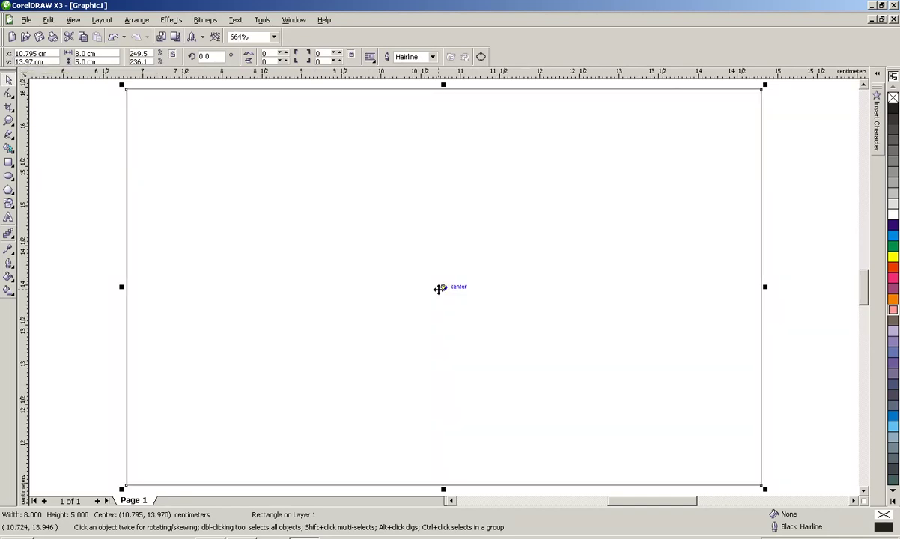
Create a concentric inner copy of the rectangle at about 7.36 × 4.6 cm and fill the outer rectangle with pink.
left_click_drag(765, 490, 743, 474)
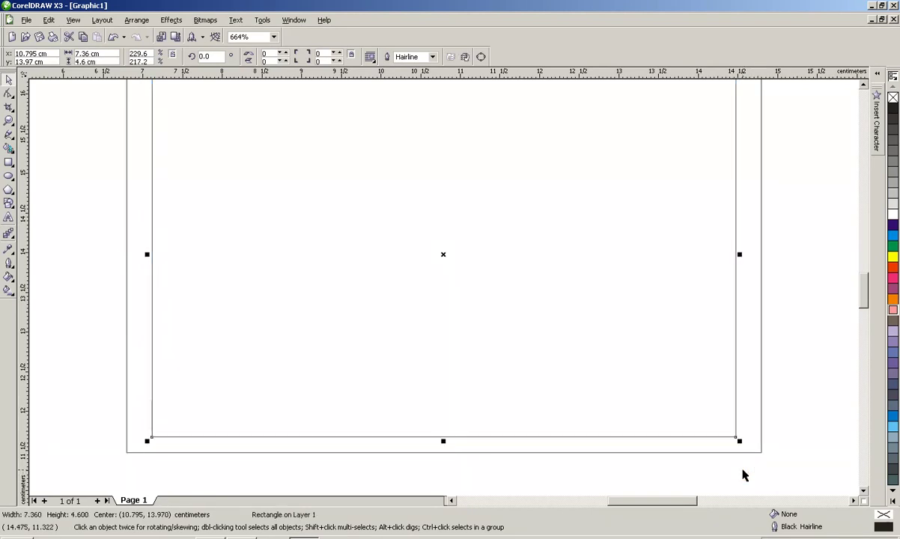
left_click(759, 337)
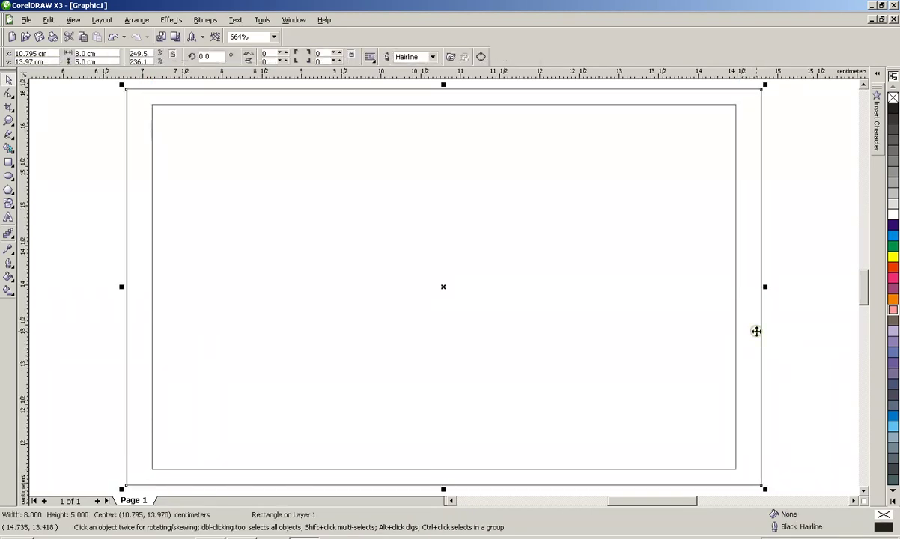
left_click(815, 271)
left_click(758, 264)
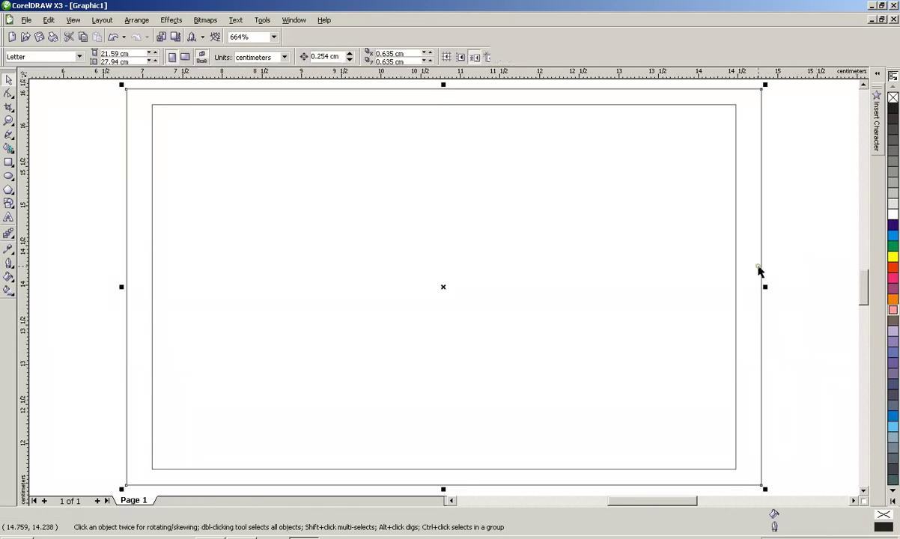
left_click(891, 309)
Fill the inner rectangle with the light pink shade C:4 M:15 Y:9 K:0 and remove its outline.
left_click(716, 301)
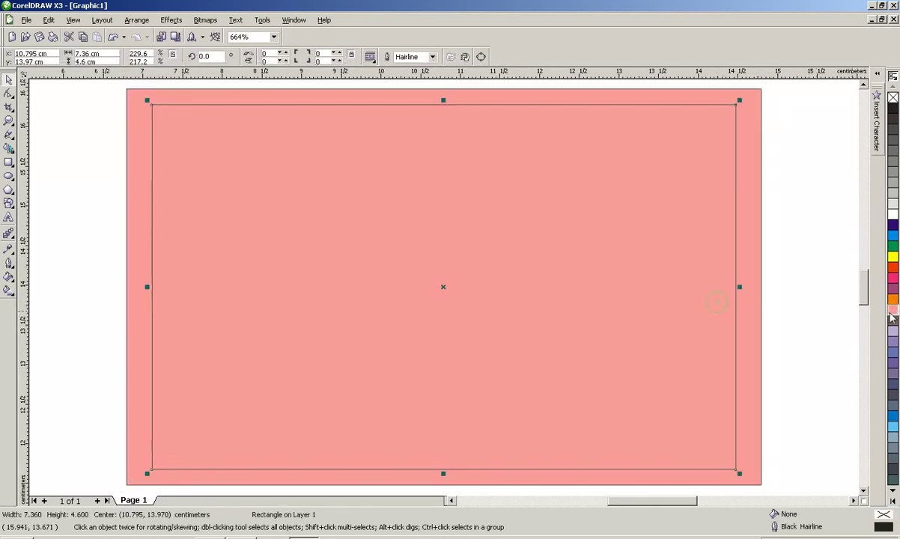
left_click(893, 317)
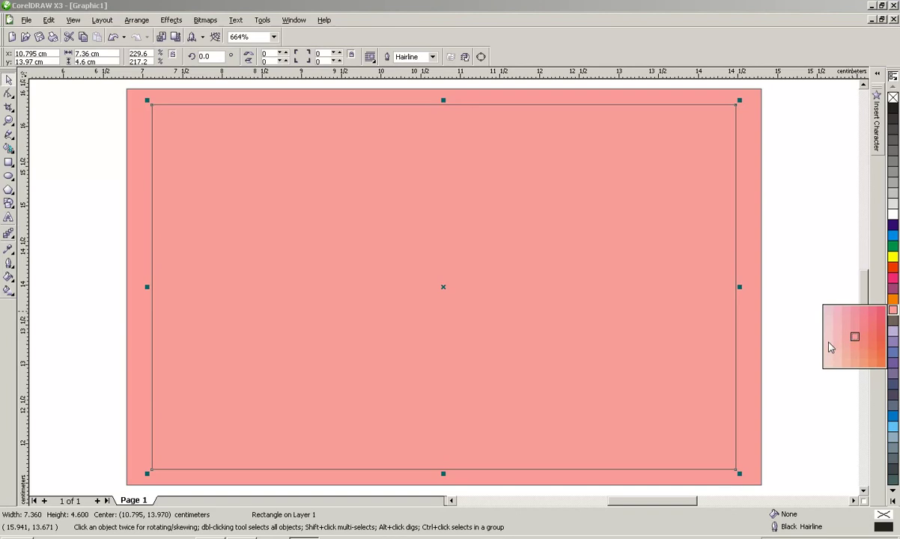
left_click(795, 323)
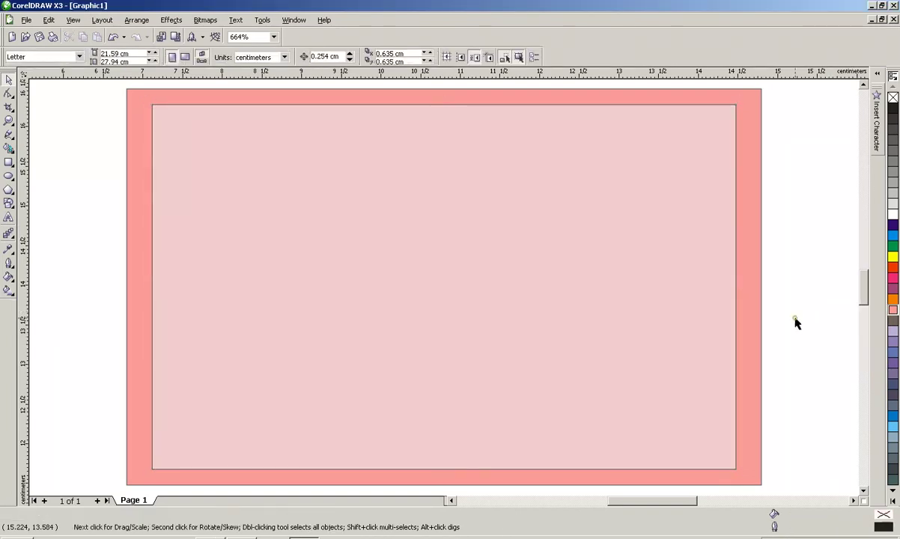
left_click(698, 321)
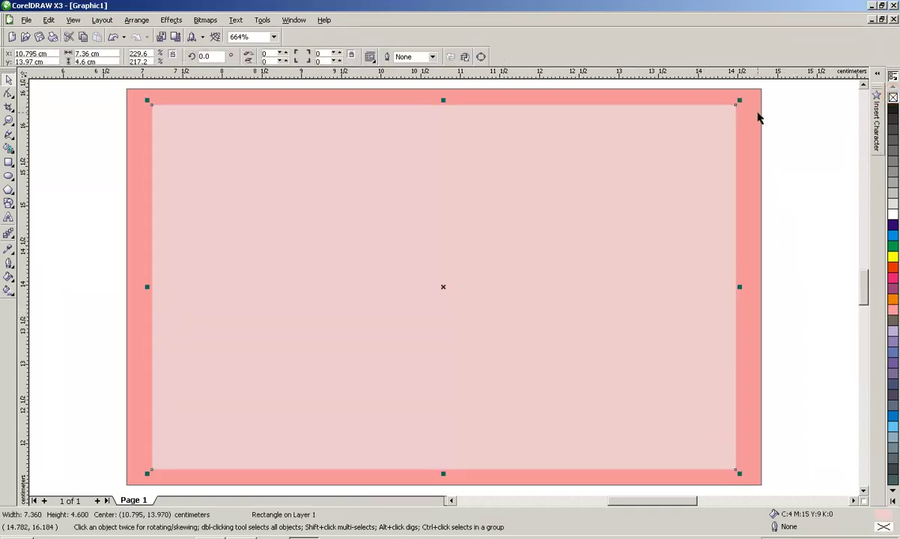
left_click(775, 125)
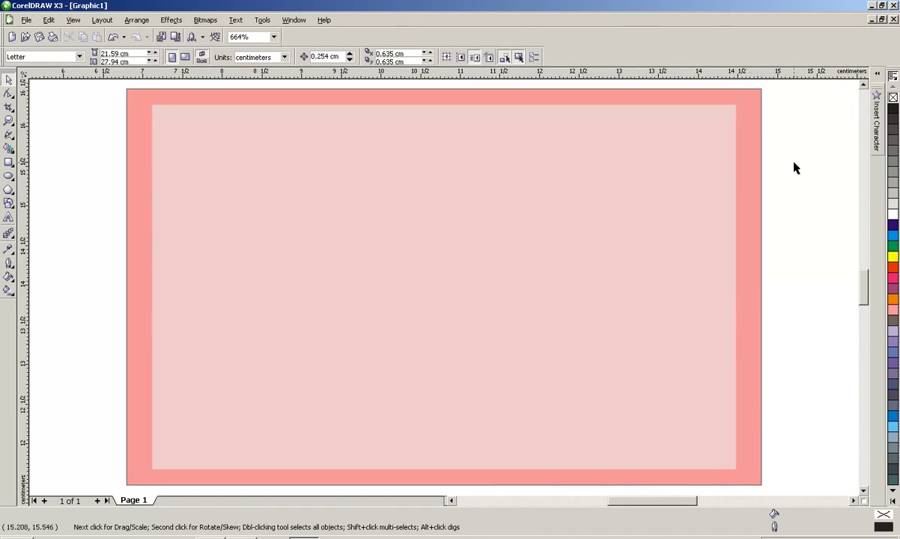
Show the Insert Character symbols and set their font to WWDesigns.
scroll(794, 163, "down", 2)
left_click(512, 316)
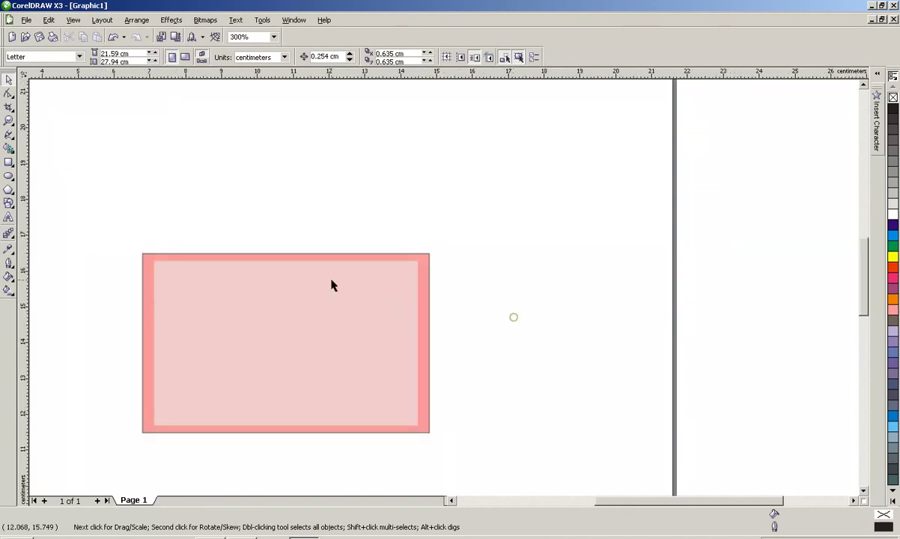
key("F2")
left_click_drag(90, 115, 621, 501)
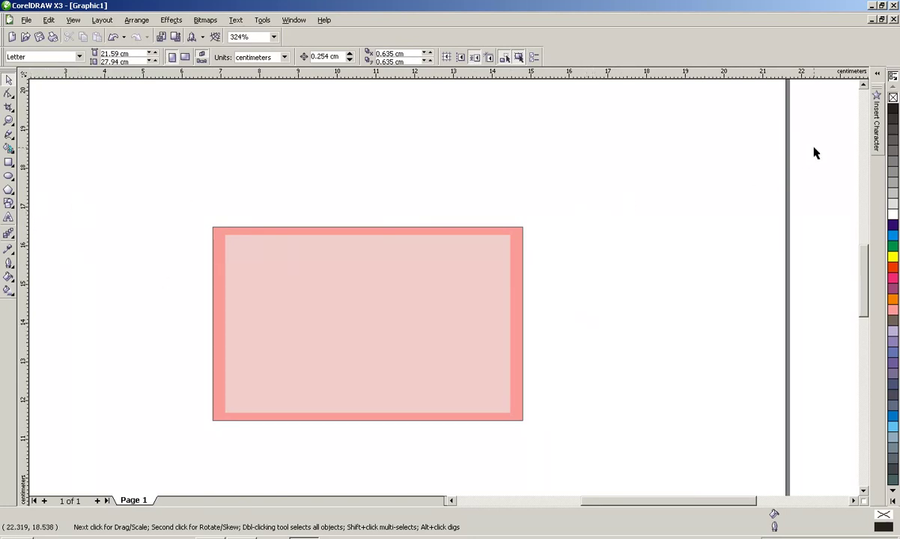
left_click(874, 105)
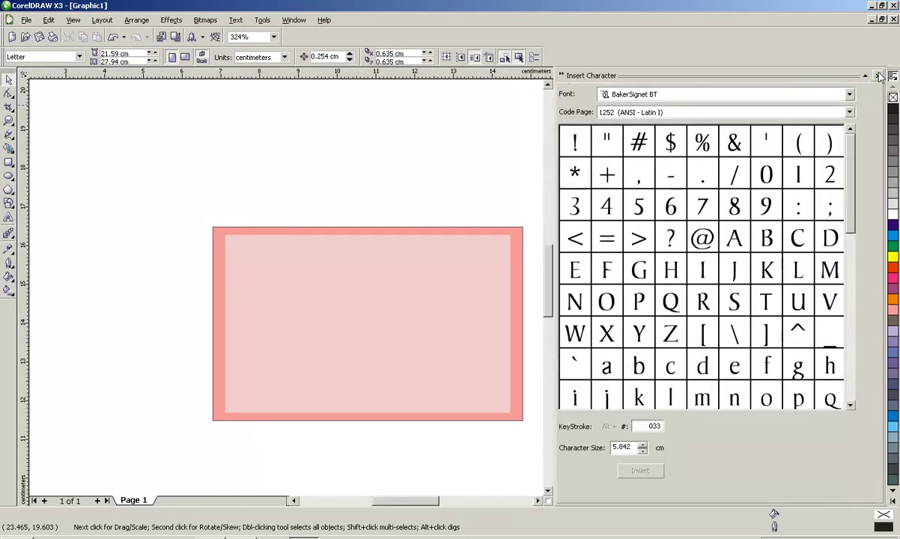
left_click(659, 97)
left_click(659, 97)
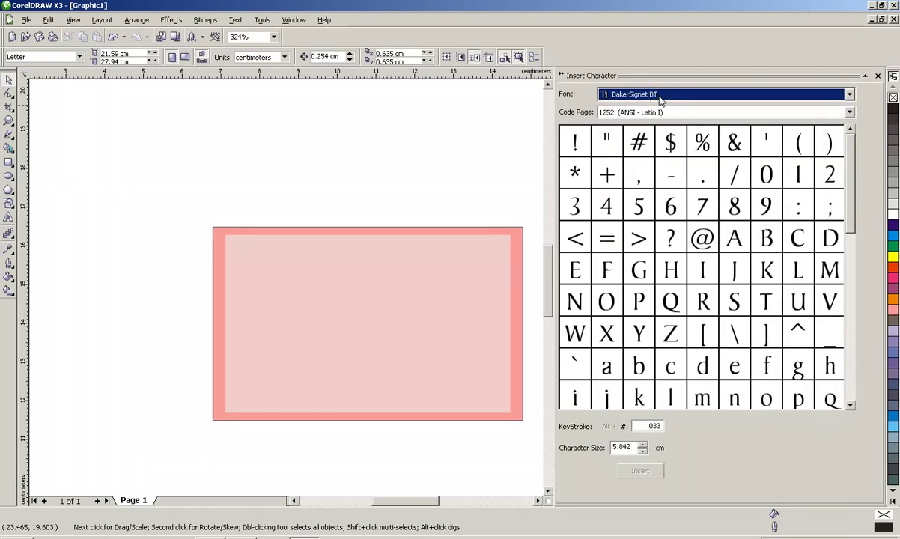
type("WW")
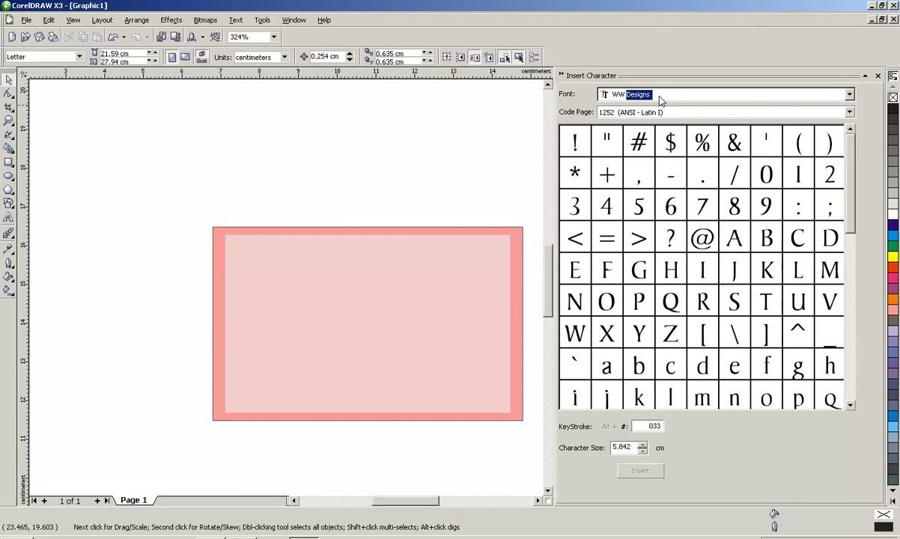
key("Escape")
left_click(660, 100)
type("W")
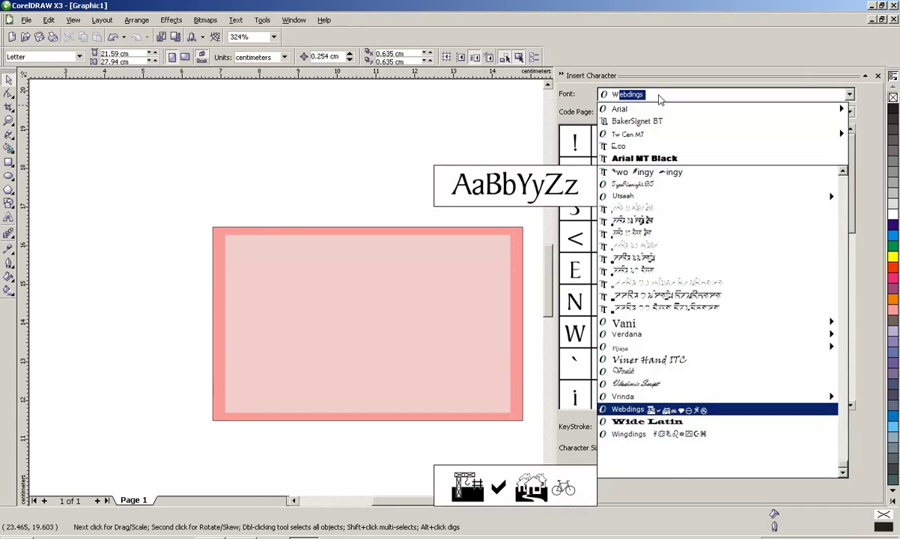
type("W Desig")
key("Tab")
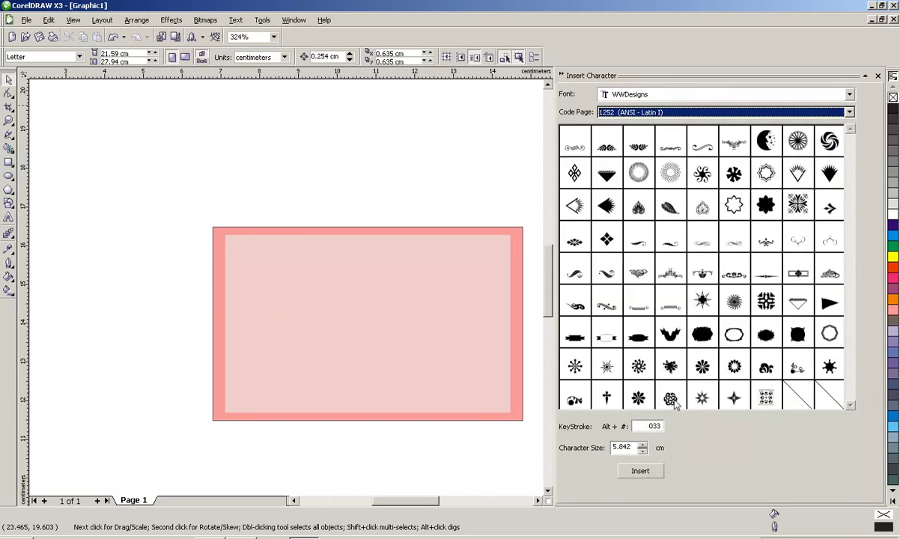
Place the interlaced knot ornament (character 0119) above the card's upper-left corner, about 3.17 × 2.96 cm in size.
left_click_drag(673, 402, 152, 192)
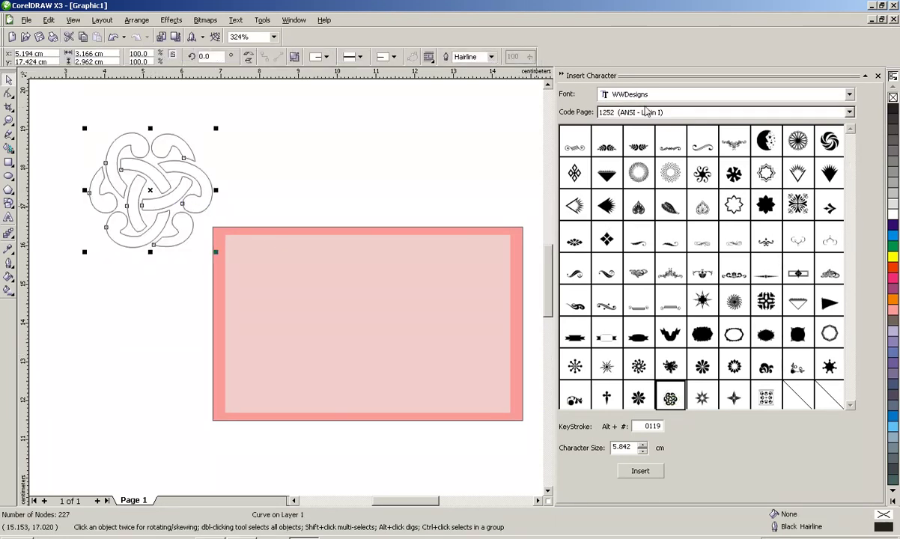
left_click(561, 76)
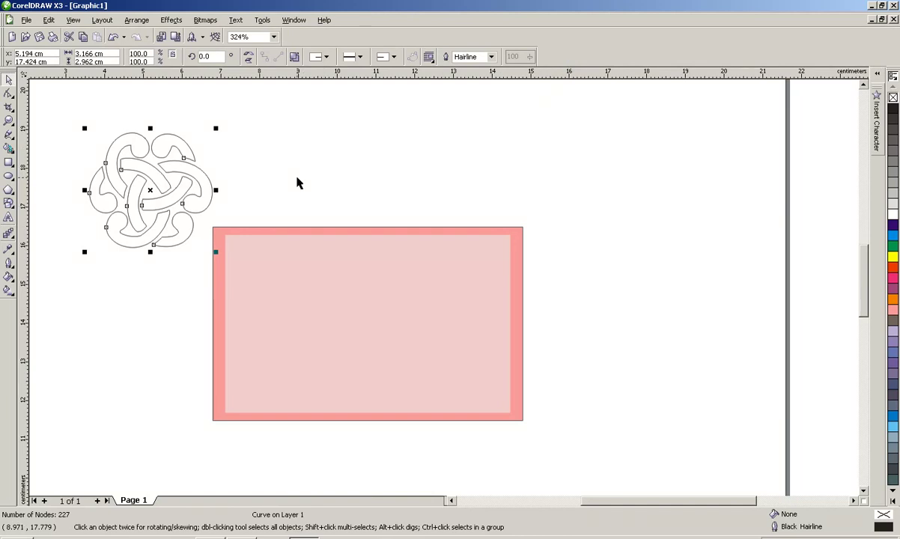
Fill the knot ornament with the light pink shade C:3 M:24 Y:12 K:0 and remove its outline.
left_click(895, 317)
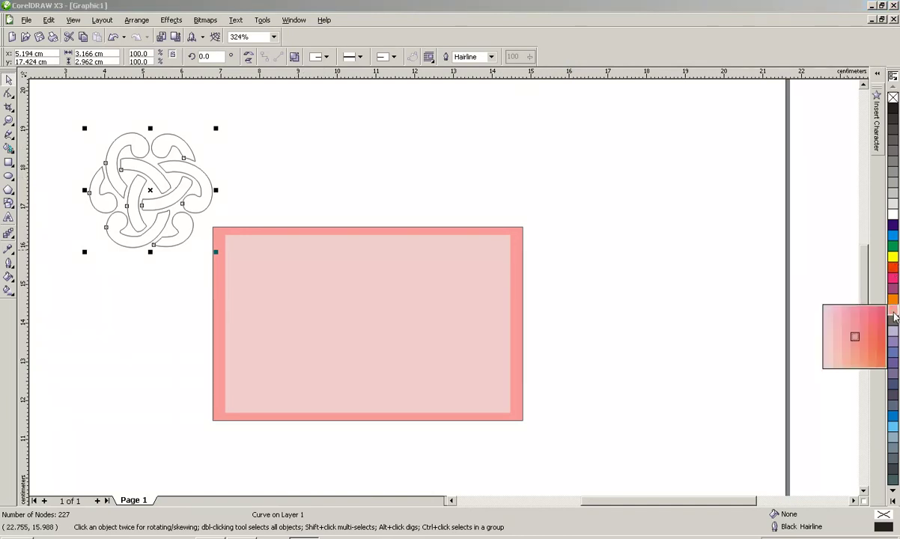
left_click(834, 317)
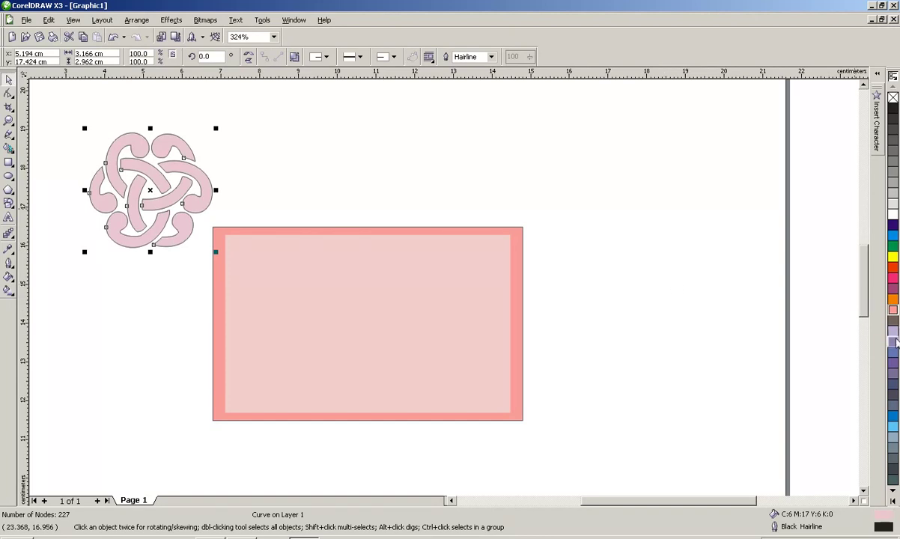
left_click(894, 314)
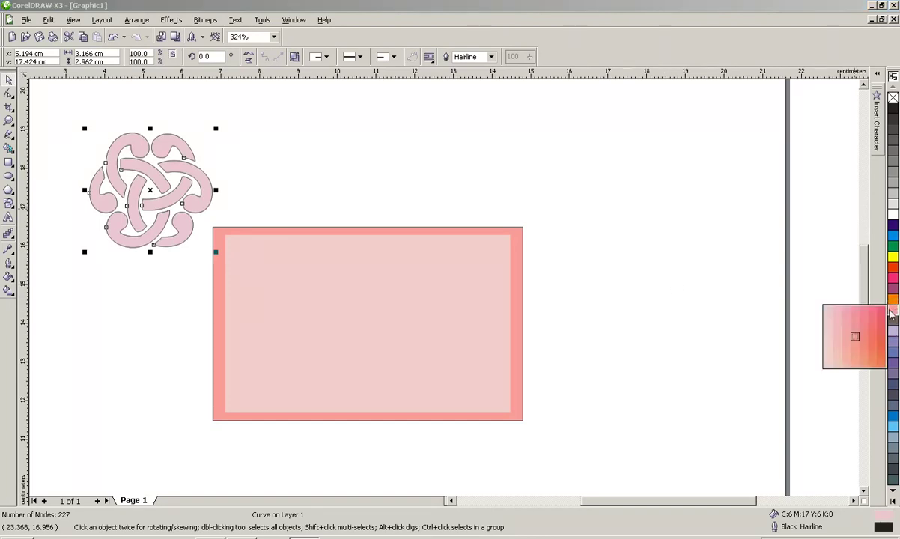
left_click(831, 337)
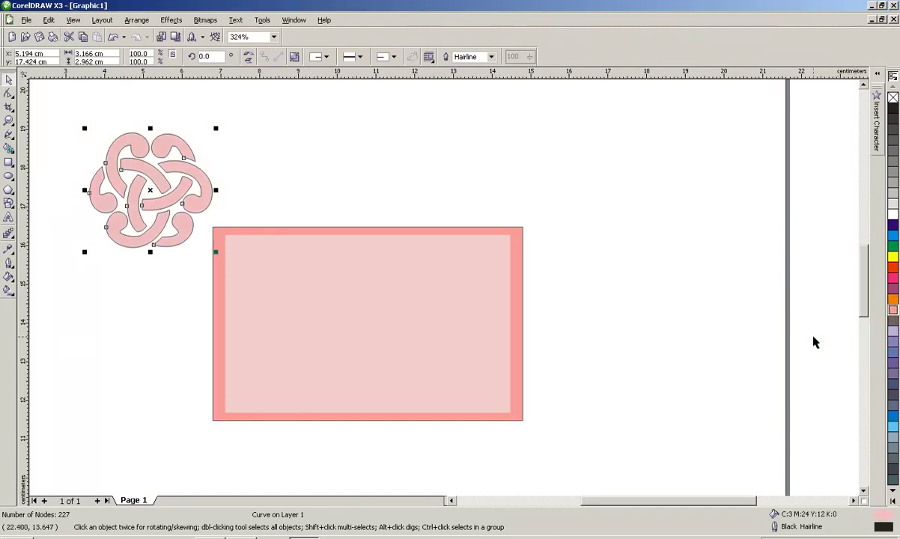
right_click(892, 98)
Delete the inner light pink rectangle from the card.
left_click_drag(201, 177, 334, 163)
left_click(311, 290)
key("Escape")
Shrink the knot ornament to about 0.66 × 0.62 cm above the card's upper-left corner and place a copy just to its right.
left_click_drag(338, 218, 264, 109)
right_click(265, 109)
left_click(265, 109)
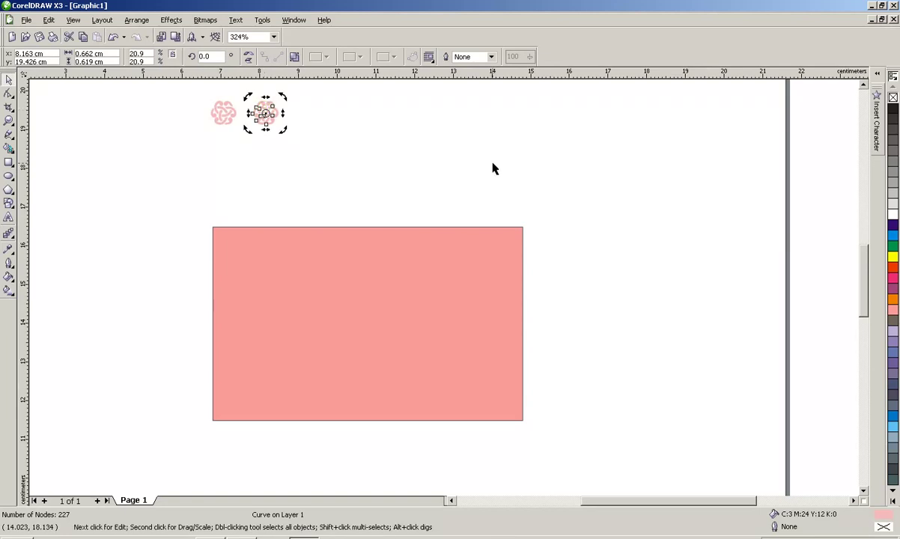
Repeat the ornament duplication to the right until there is one evenly spaced row of eleven.
key("ctrl+r")
key("ctrl+r")
key("ctrl+r")
key("ctrl+r")
key("ctrl+r")
key("ctrl+r")
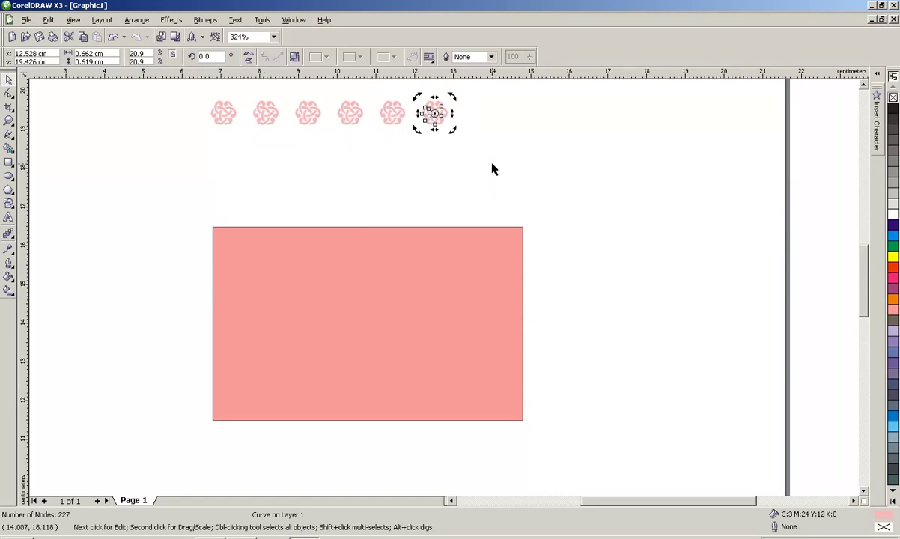
key("ctrl+r")
key("ctrl+r")
key("ctrl+r")
Duplicate the whole ornament row just below itself, shifted sideways by about half the spacing to stagger the pattern.
left_click_drag(714, 172, 255, 134)
scroll(230, 122, "up", 1)
left_click_drag(433, 148, 457, 176)
left_click(596, 243)
Duplicate the two staggered ornament rows straight down to form four rows.
left_click_drag(726, 221, 135, 107)
left_click_drag(279, 149, 278, 206)
right_click(278, 205)
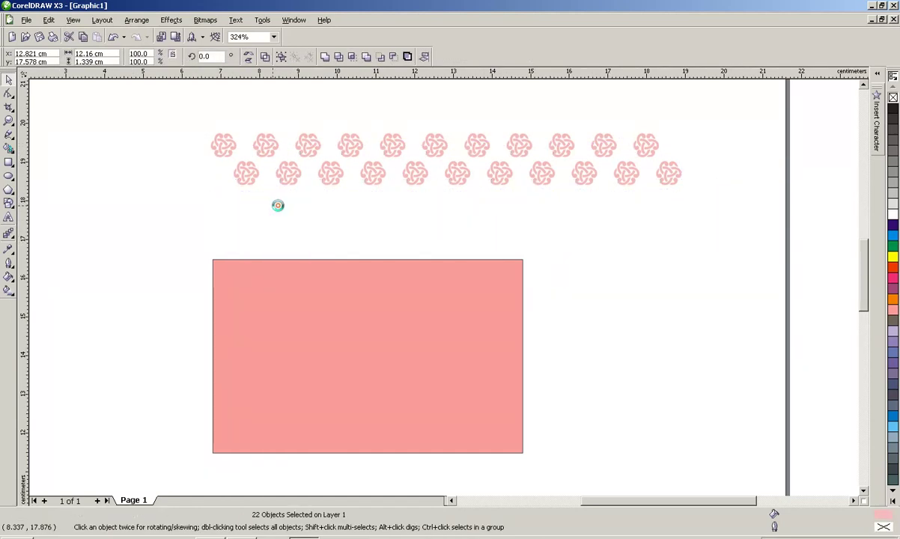
Duplicate the block of four ornament rows straight down twice, building twelve staggered rows that extend over the card.
left_click(178, 180)
left_click_drag(171, 100, 715, 288)
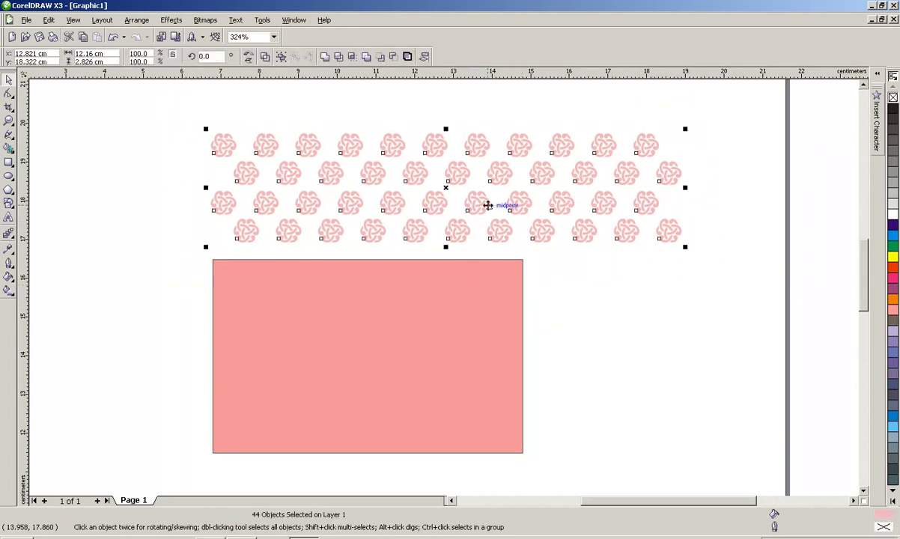
left_click_drag(445, 191, 450, 307)
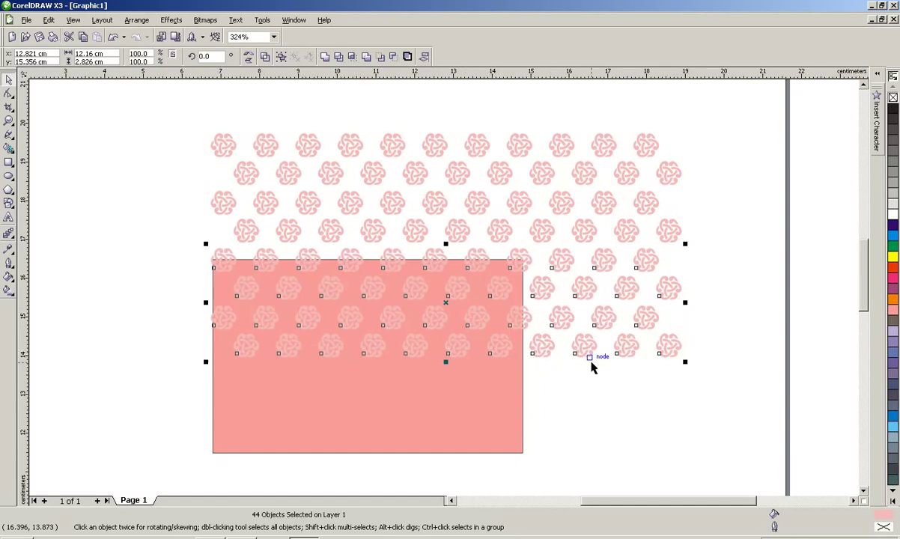
key("ctrl+r")
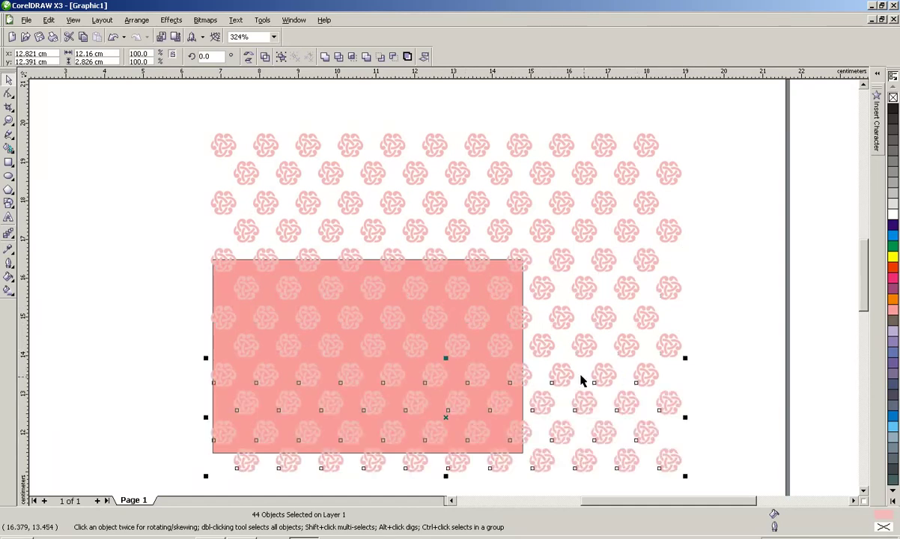
Move the pink rectangle to the left, clear of the pattern, and group all the knot ornaments.
key("F3")
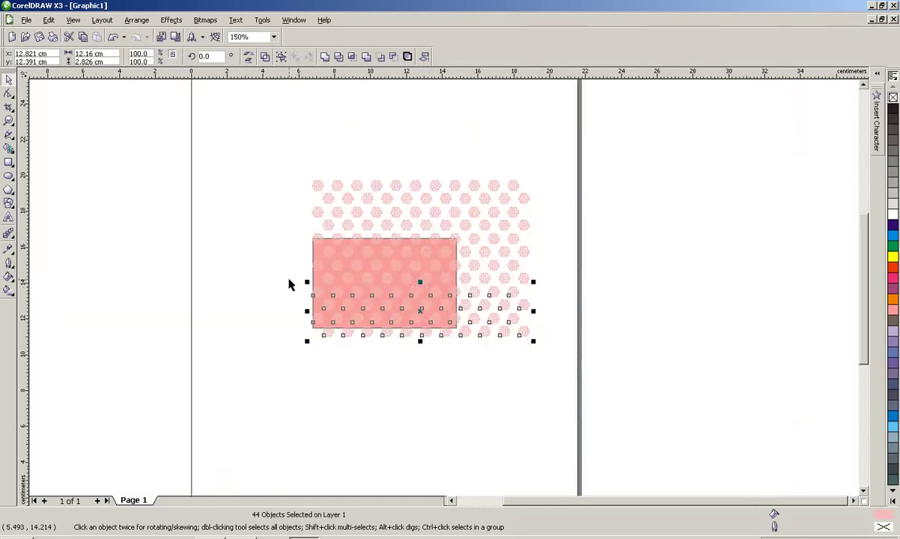
left_click(227, 273)
left_click_drag(315, 257, 105, 248)
left_click_drag(263, 149, 588, 389)
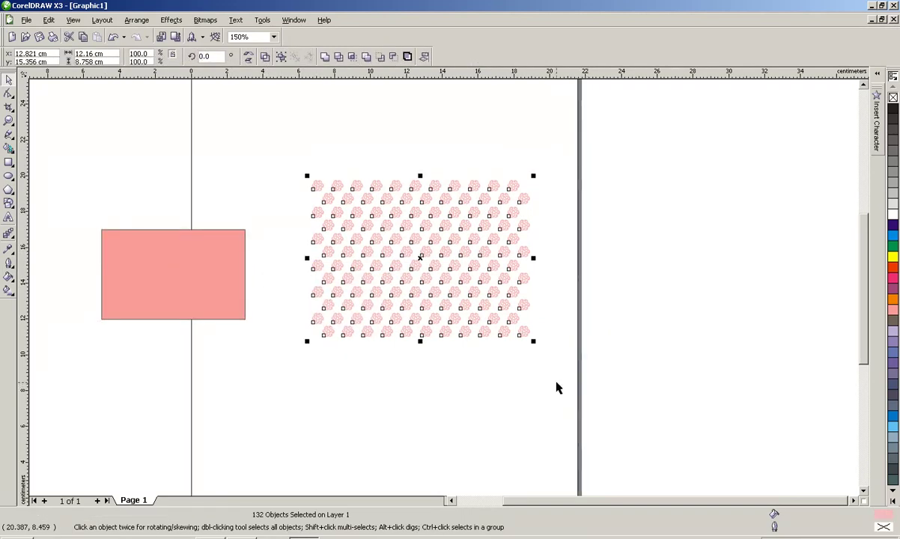
key("ctrl+g")
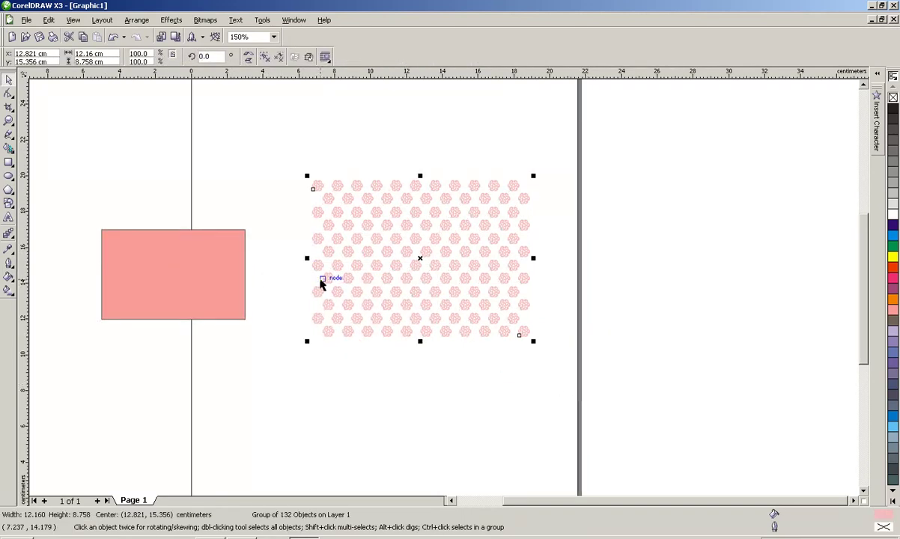
PowerClip the ornament group inside the pink rectangle and move the patterned card back onto the page, centered at about 11.04, 15.16 cm.
key("alt+c")
key("w")
key("p")
left_click(202, 263)
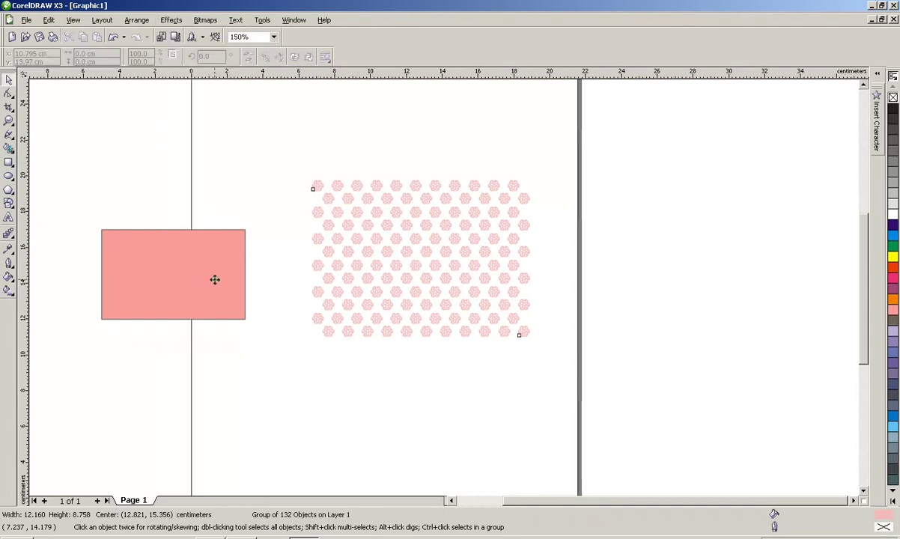
left_click_drag(211, 278, 426, 264)
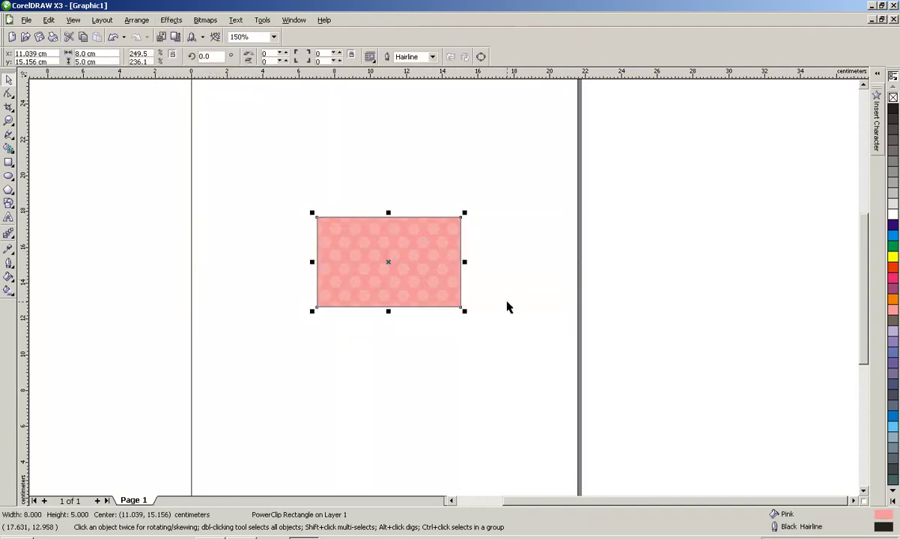
Draw a rectangle about 4.15 × 1.98 cm in the middle of the patterned card and center it on the card.
key("shift+F2")
left_click(801, 210)
left_click(658, 200)
left_click(71, 177)
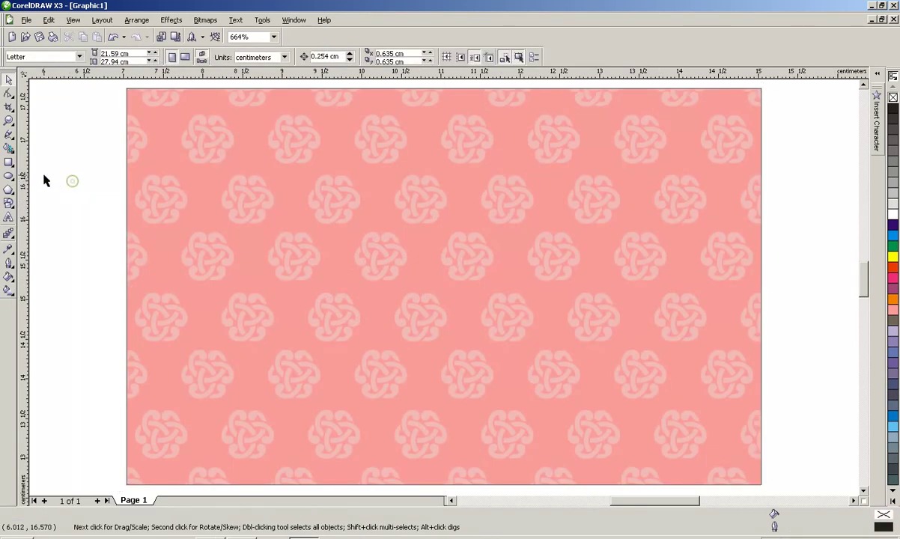
left_click(9, 164)
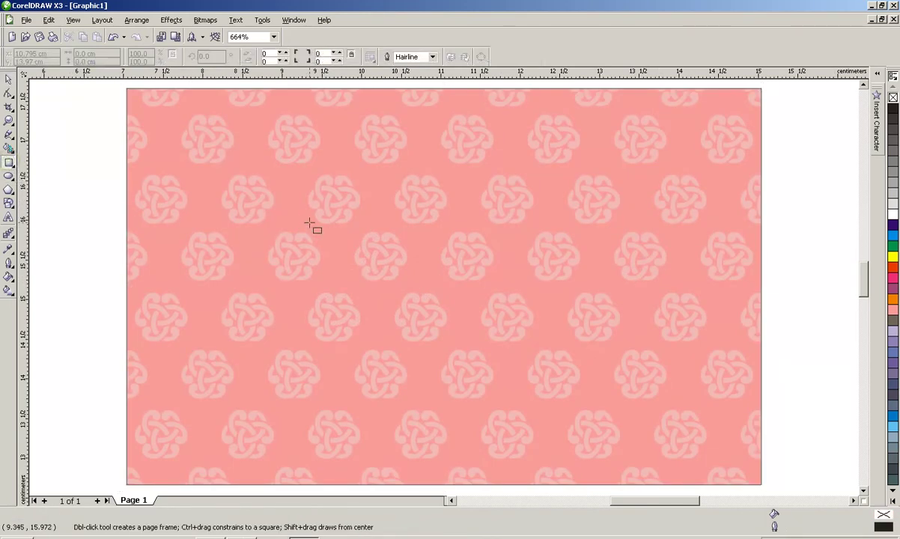
left_click_drag(274, 219, 603, 375)
left_click(10, 80)
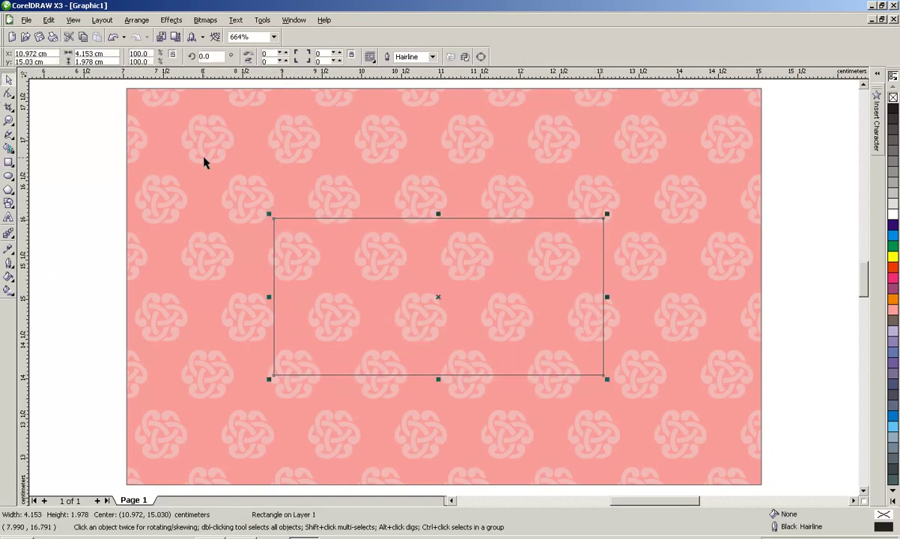
left_click(204, 158, "shift")
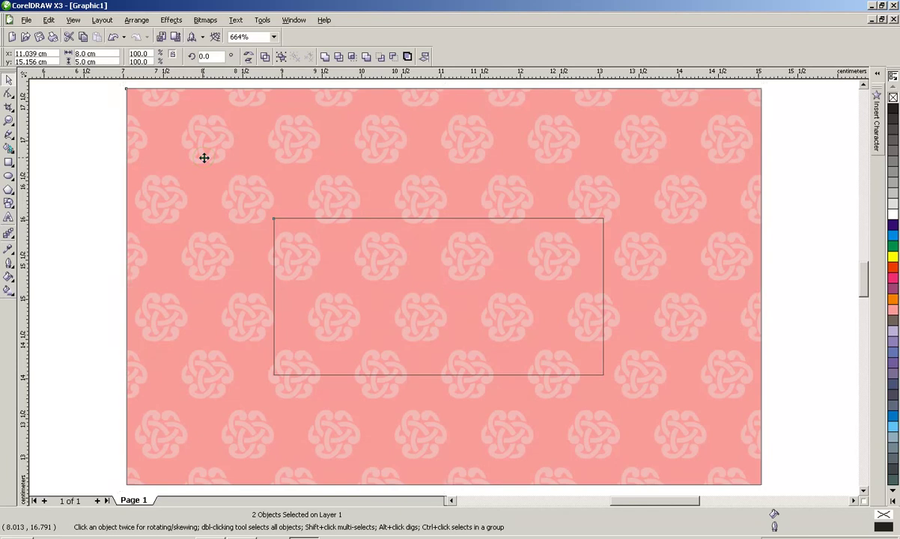
left_click(89, 219)
left_click(381, 266)
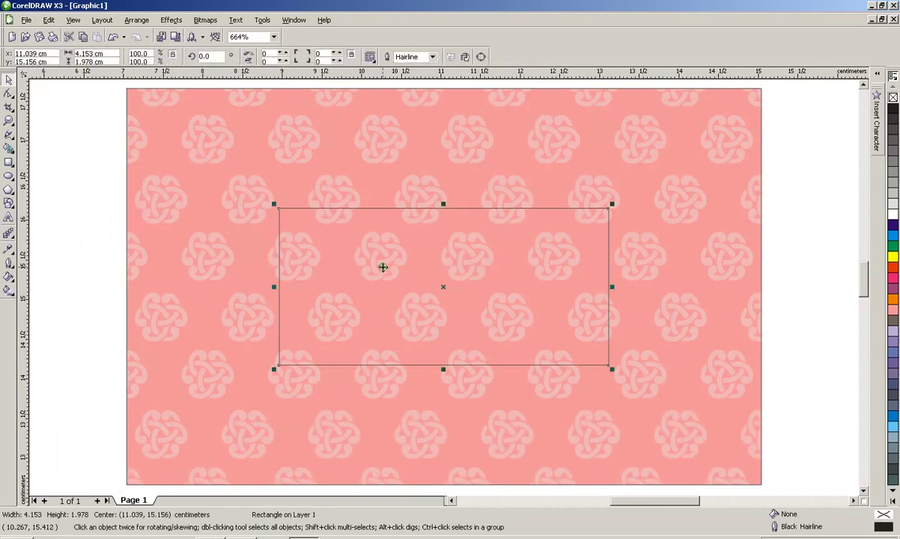
Draw a smaller rectangle about 3.51 × 1.51 cm inside the new frame and center it both ways on that frame.
left_click(9, 162)
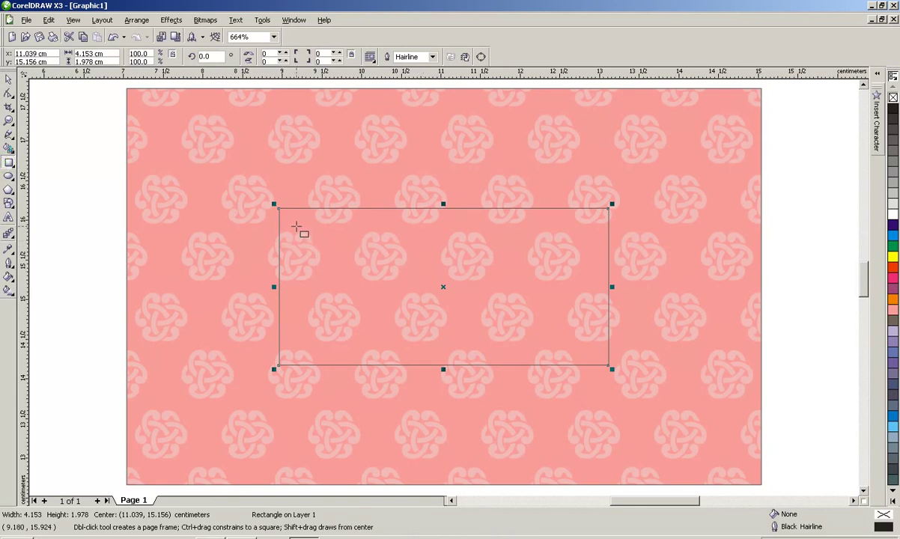
left_click_drag(297, 226, 578, 347)
left_click(8, 80)
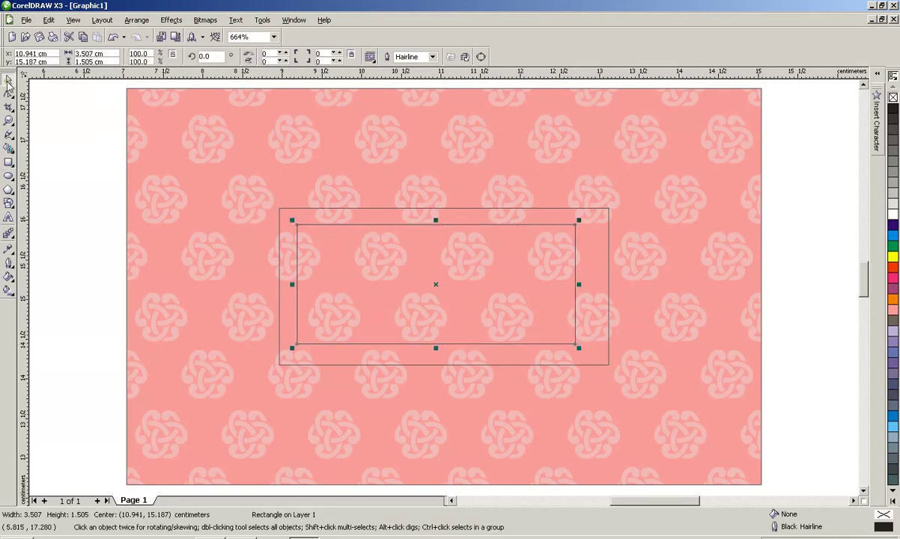
left_click(608, 290, "shift")
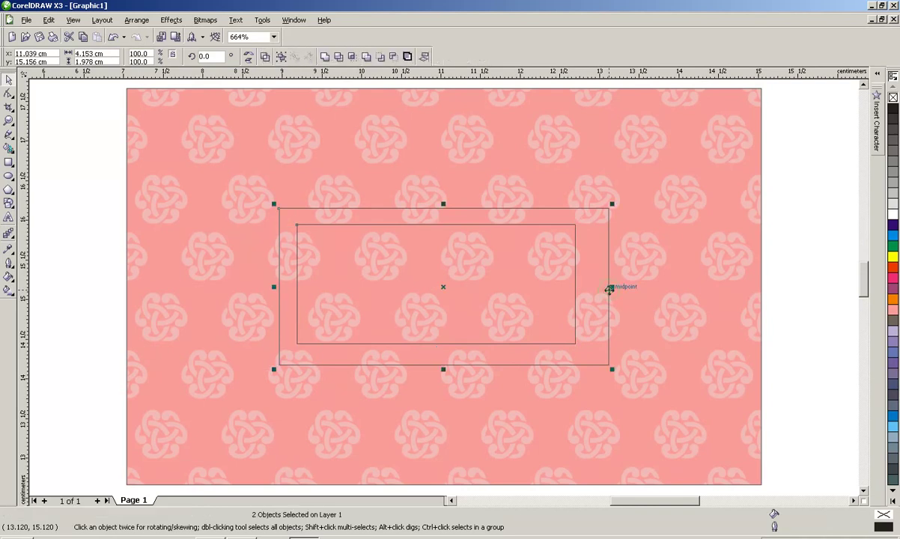
key("c")
key("e")
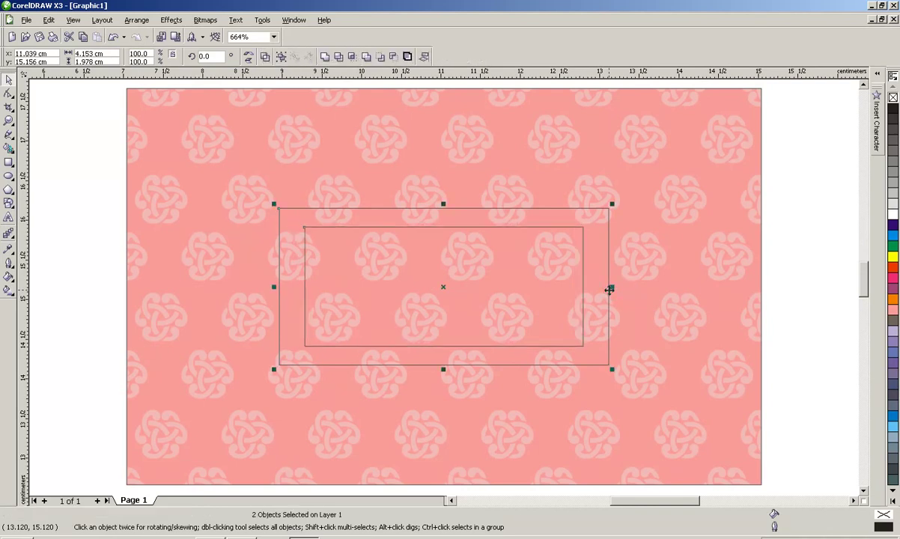
left_click(782, 288)
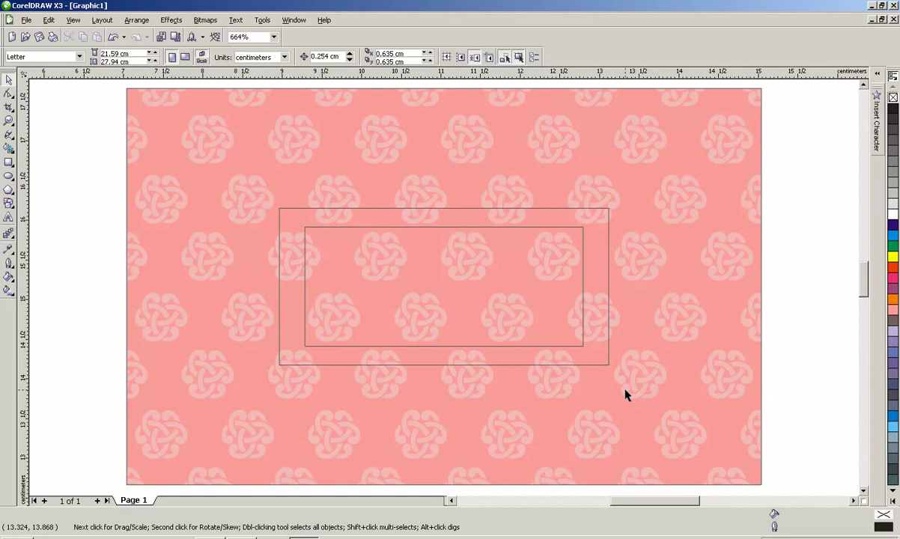
Reduce the inner rectangle's height to about 1.37 cm, keeping it centered in the outer one.
key("F2")
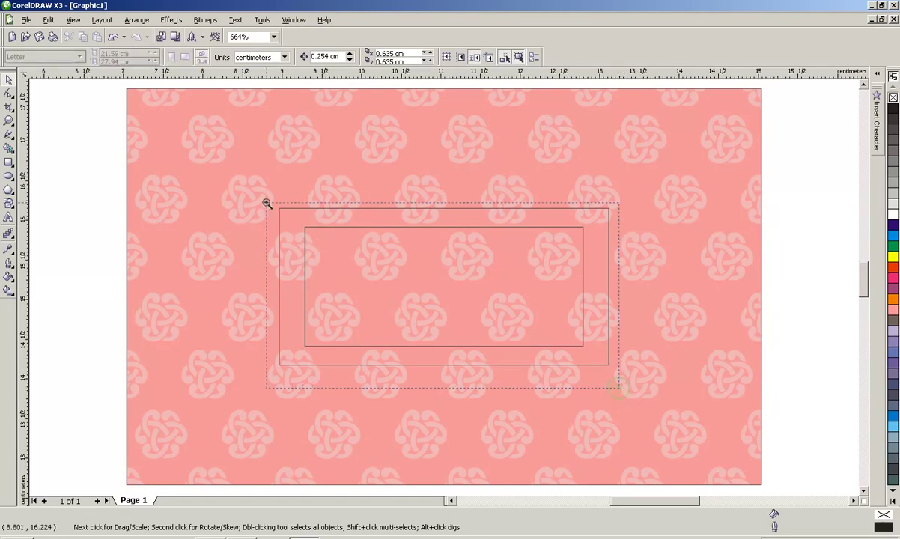
left_click_drag(271, 209, 272, 210)
left_click(397, 279)
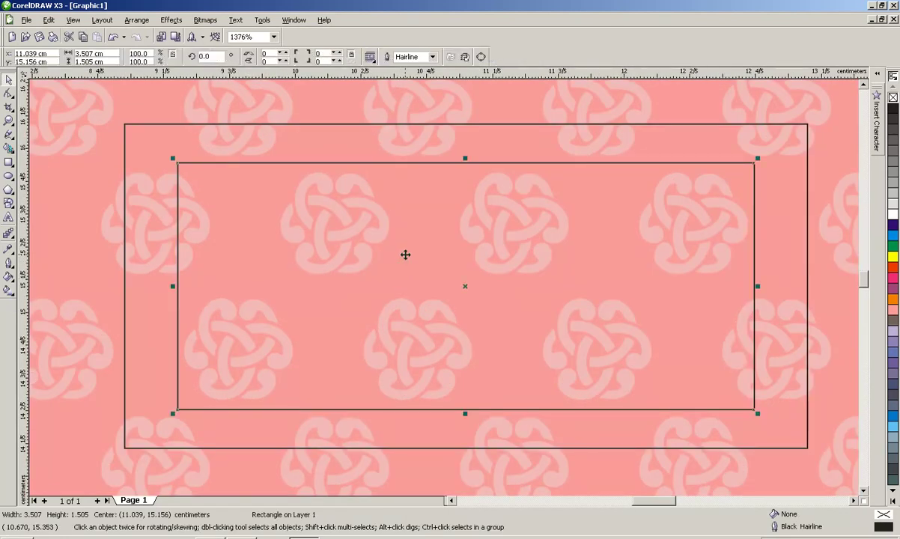
left_click_drag(464, 159, 463, 174)
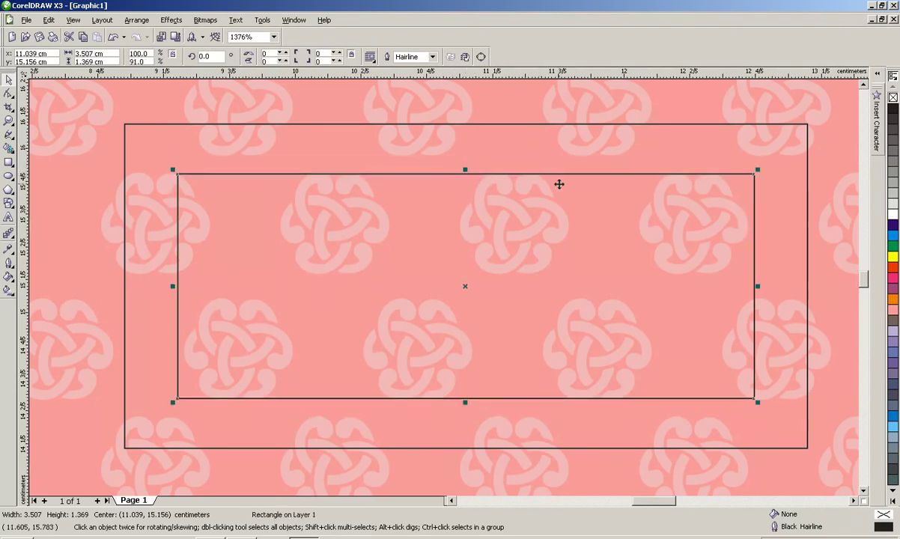
Fill the outer frame rectangle with pink and the inner rectangle with white.
left_click(807, 209)
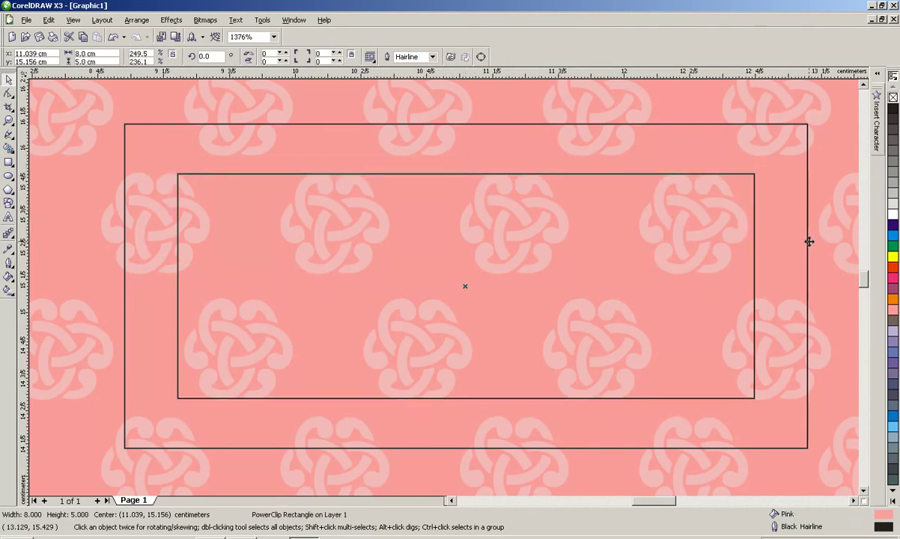
left_click(808, 243)
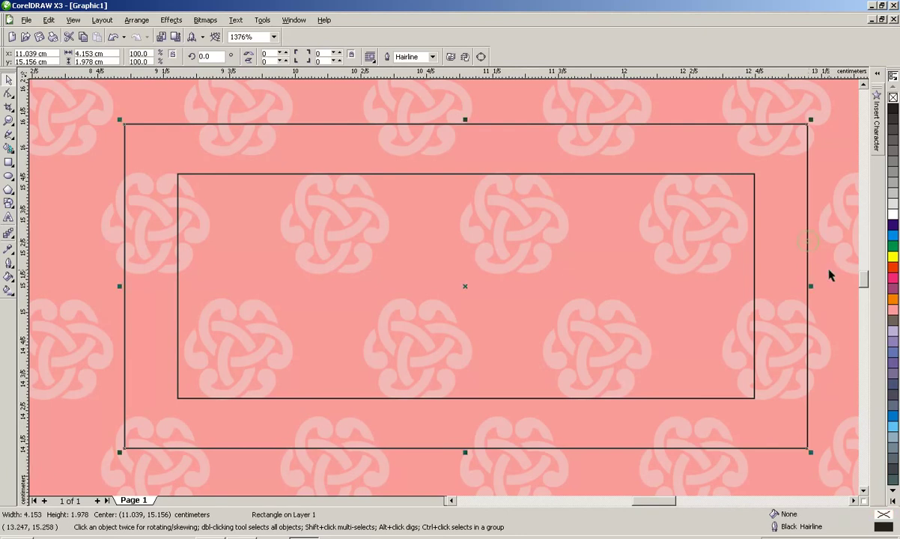
left_click(892, 314)
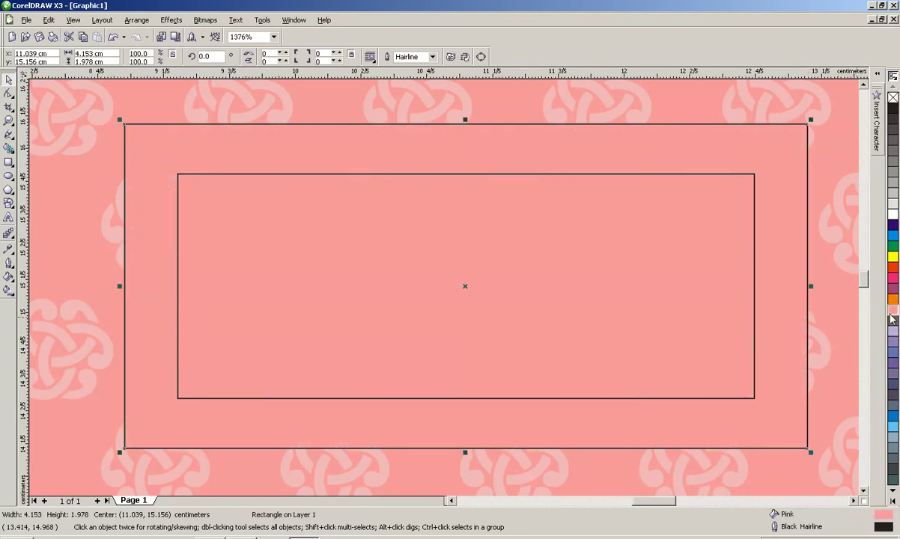
left_click(754, 250)
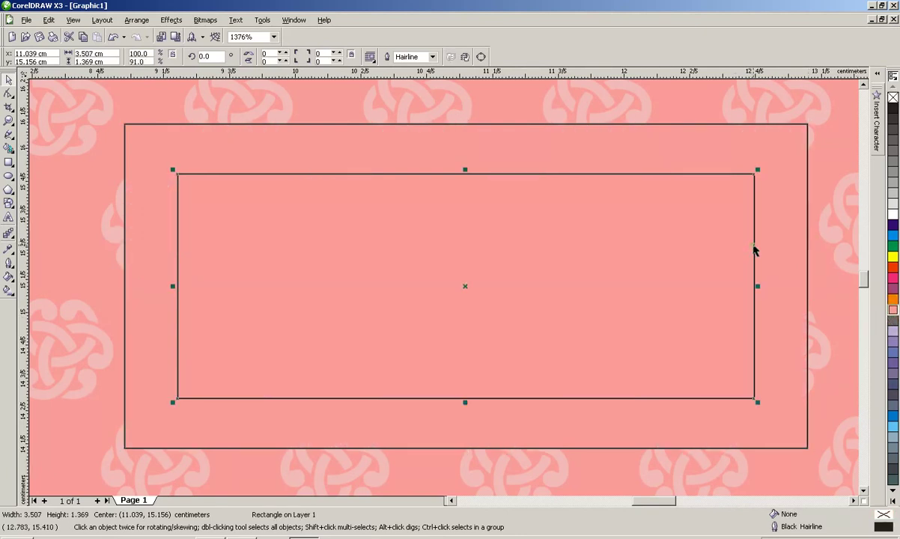
left_click(892, 214)
Give the outer frame rectangle a white 1.0 pt outline and remove the outline of the inner rectangle.
left_click(475, 145)
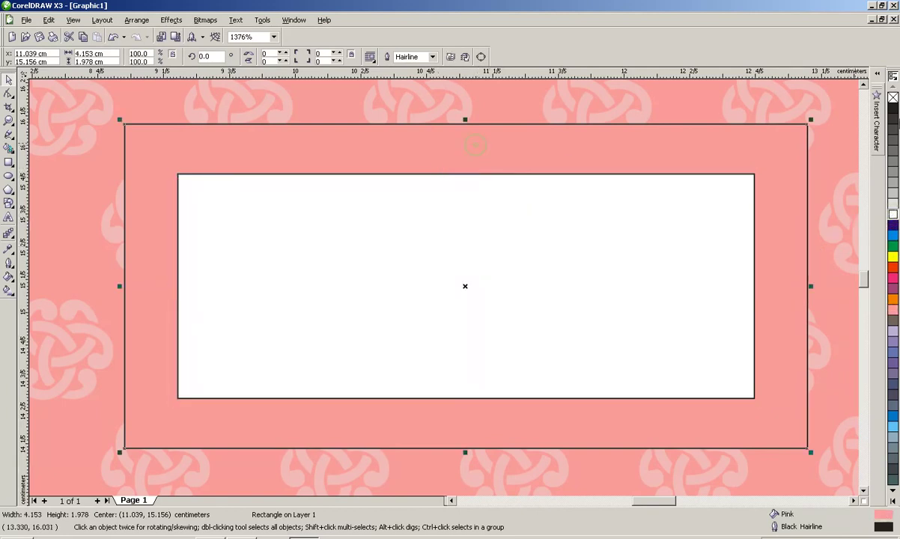
right_click(892, 97)
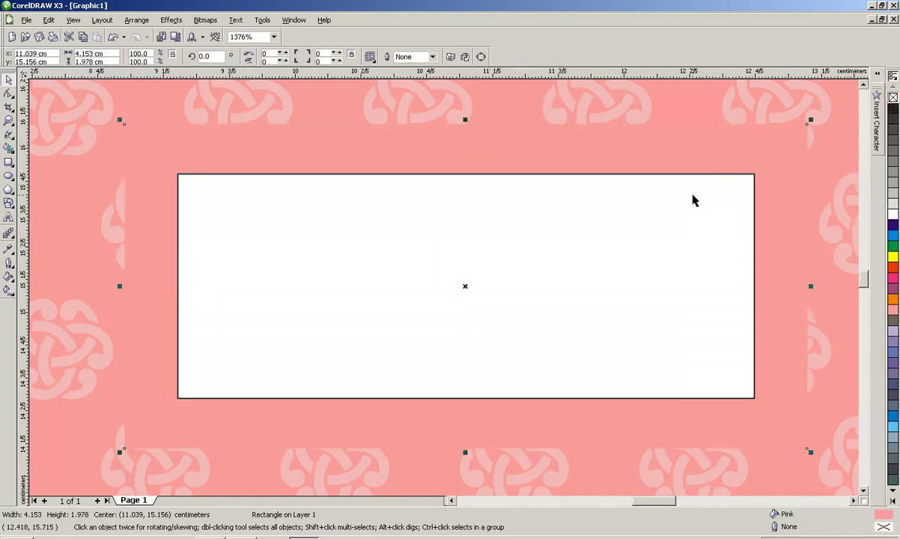
right_click(893, 219)
left_click(710, 204)
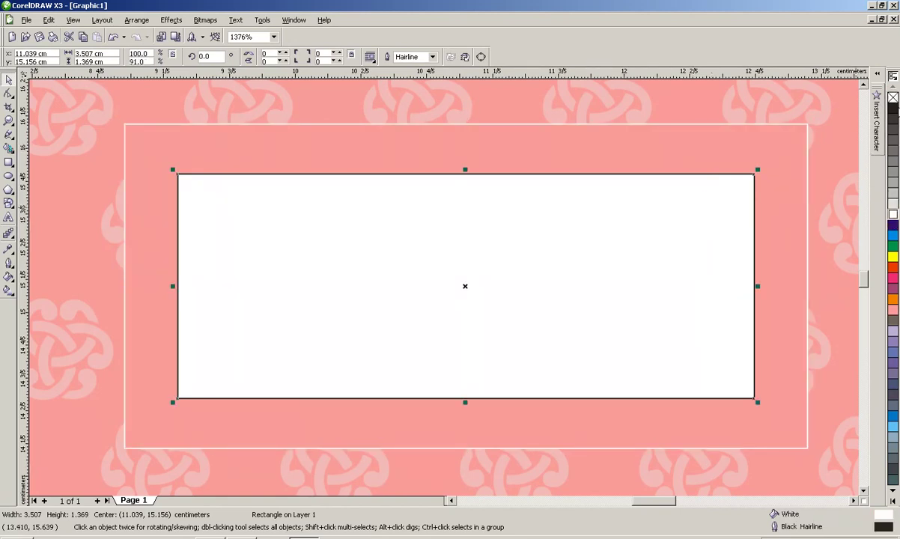
right_click(892, 98)
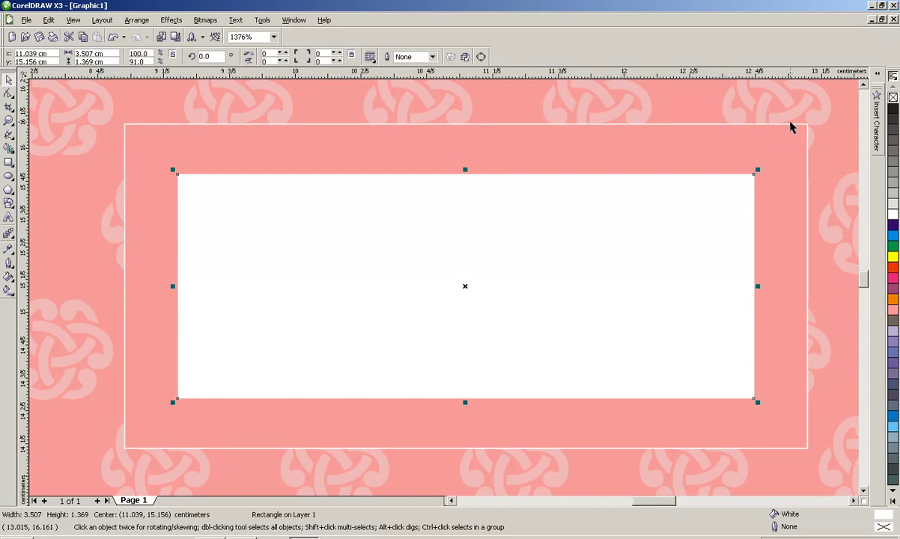
left_click(533, 124)
left_click(432, 57)
left_click(429, 94)
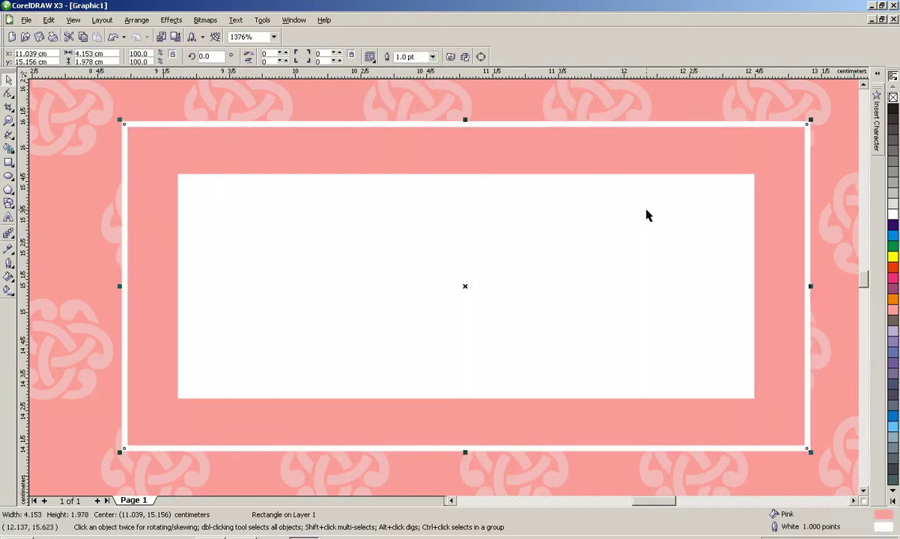
Try a magenta and a pink outline on the white inner rectangle, and undo both.
left_click(606, 198)
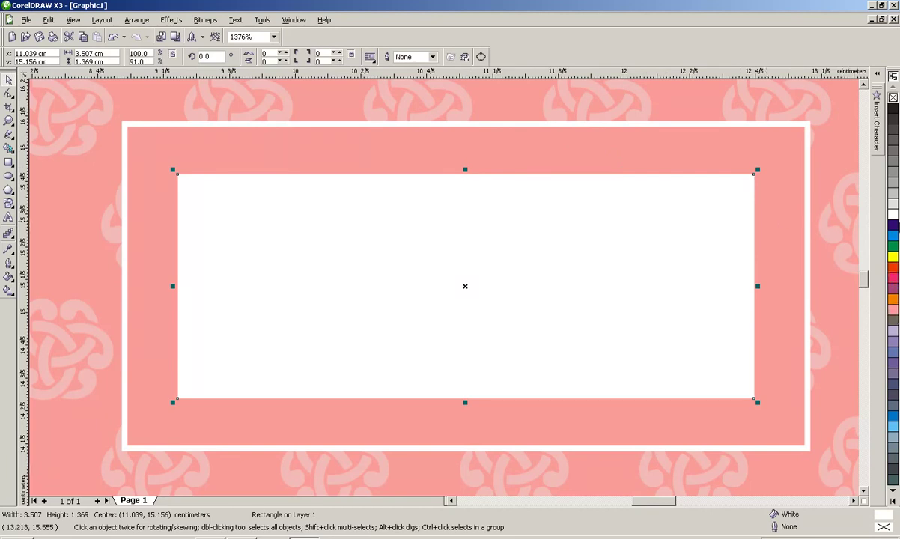
right_click(892, 280)
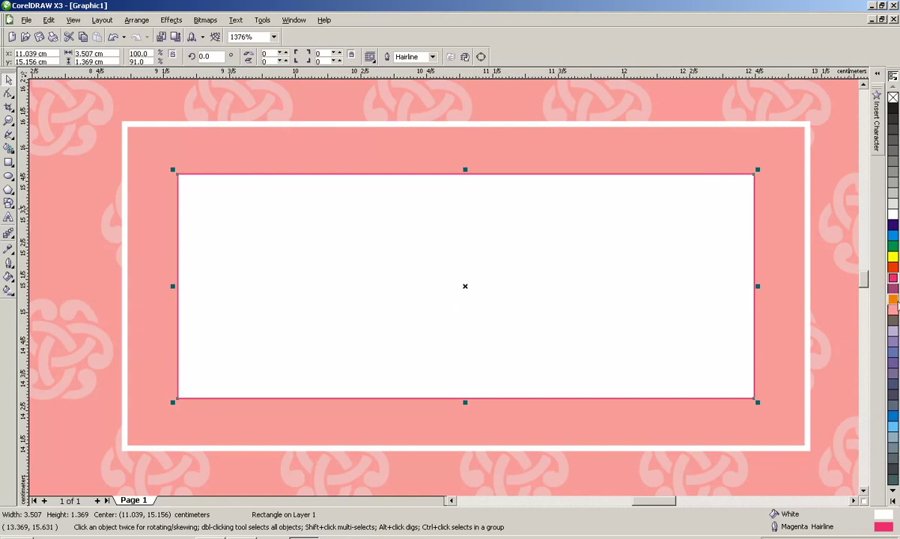
right_click(892, 310)
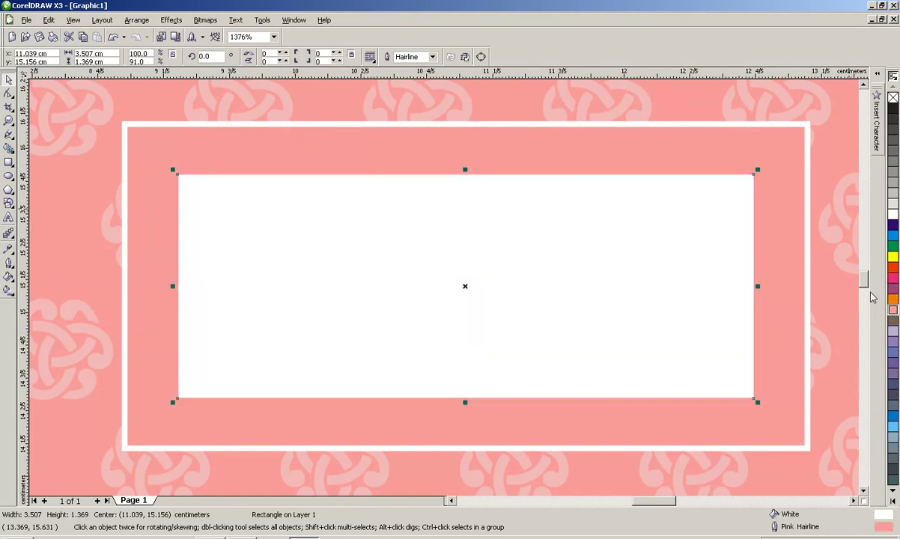
key("ctrl+z")
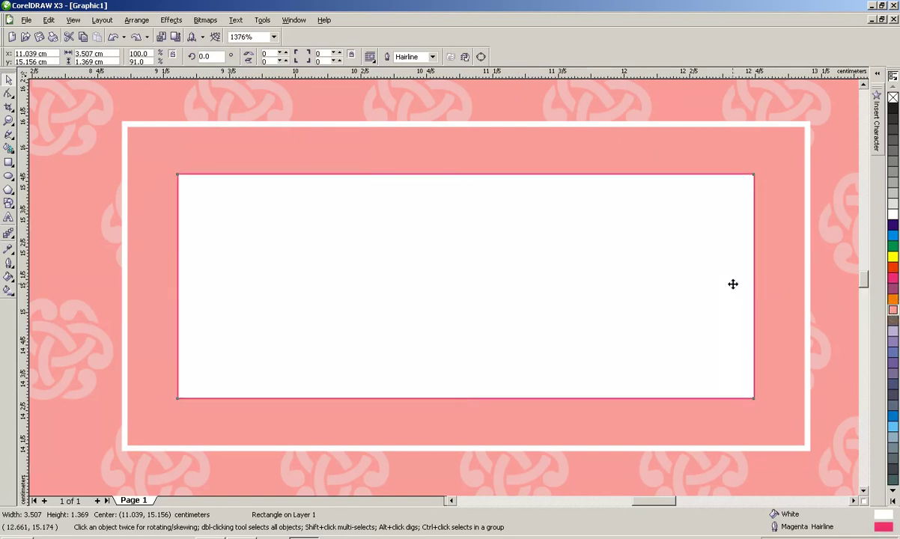
key("ctrl+z")
Stretch both label rectangles vertically about their shared center, to heights of about 2.25 cm for the outer and 1.56 cm for the inner.
key("F3")
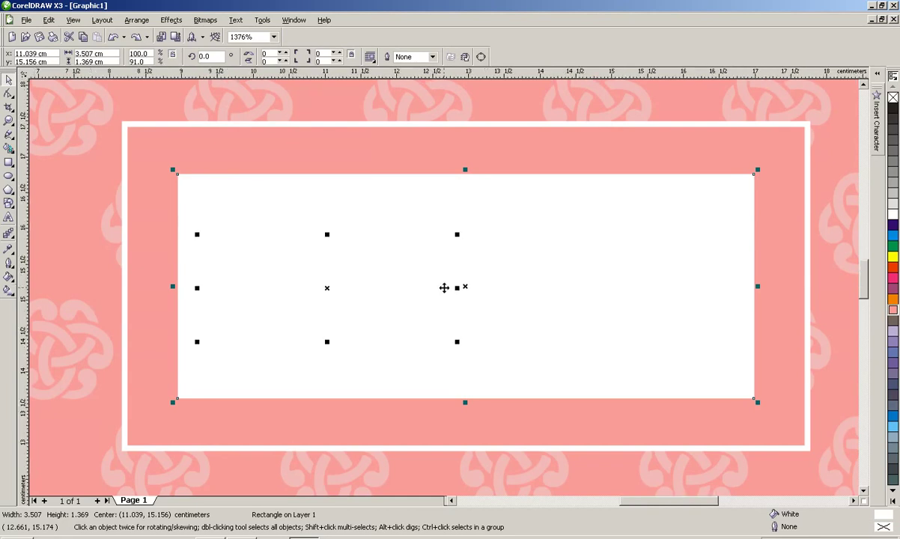
left_click(711, 297)
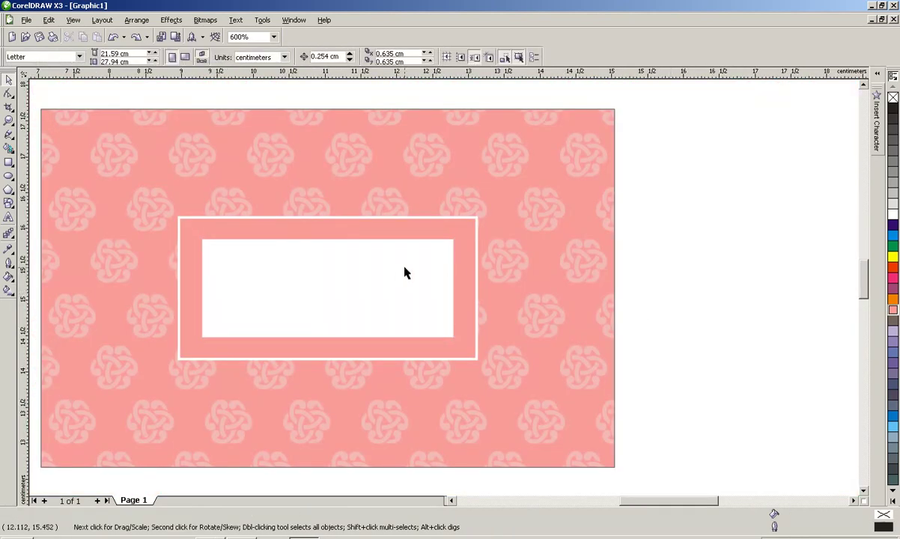
left_click_drag(661, 391, 141, 196)
left_click_drag(328, 365, 329, 375)
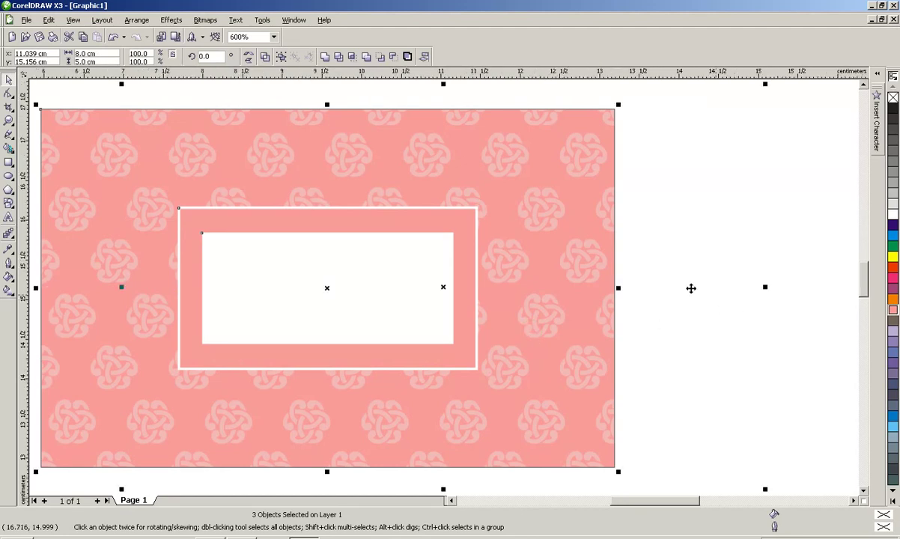
key("shift+F2")
left_click(798, 237)
Give the white inner rectangle a black 1.0 pt outline and recolor the outer frame's outline black.
left_click(450, 269)
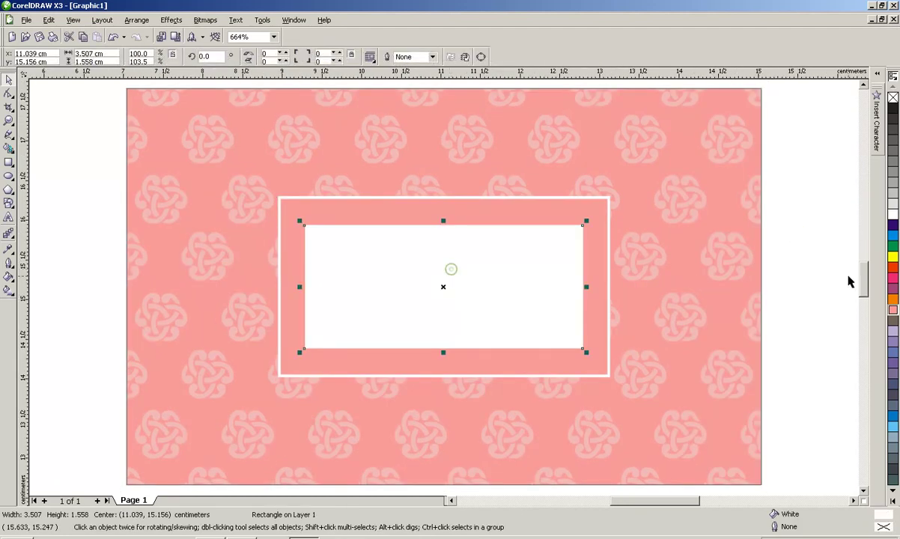
right_click(892, 109)
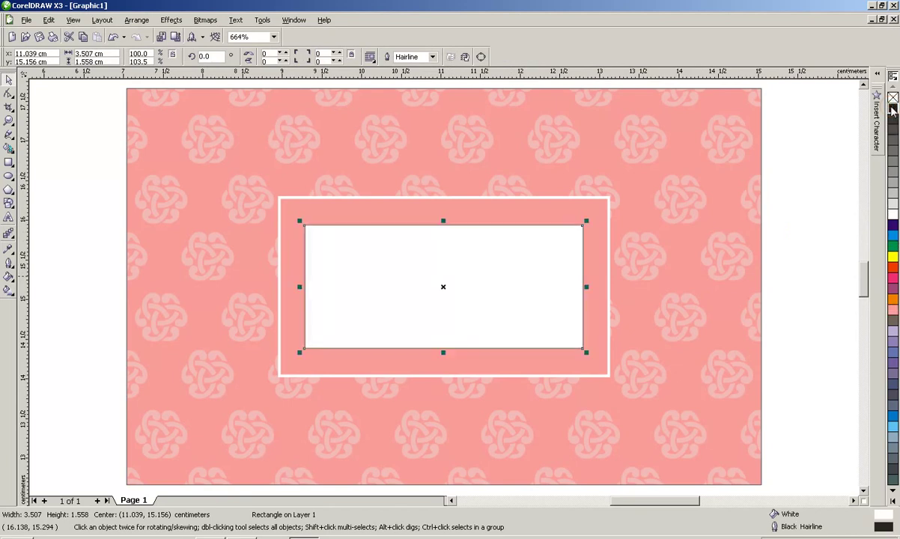
left_click(432, 57)
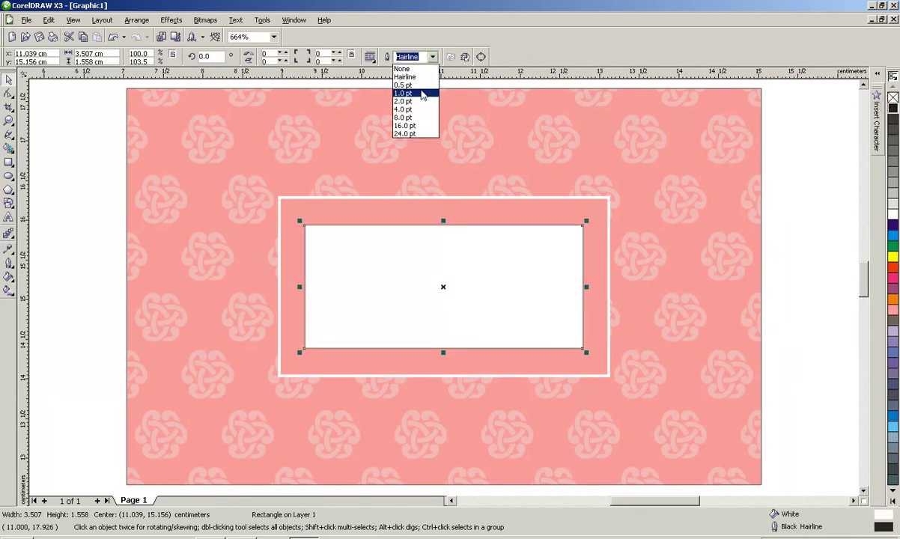
left_click(405, 98)
left_click(609, 225)
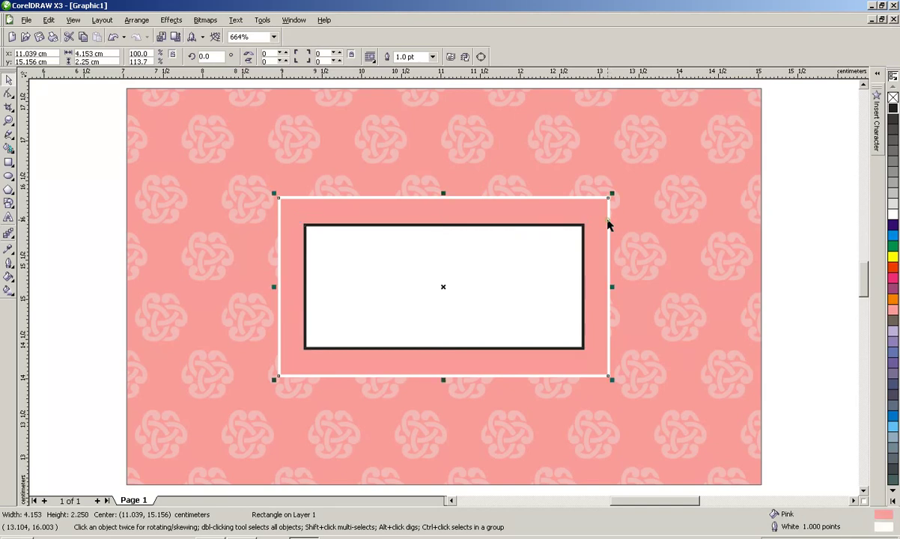
right_click(892, 108)
left_click(823, 224)
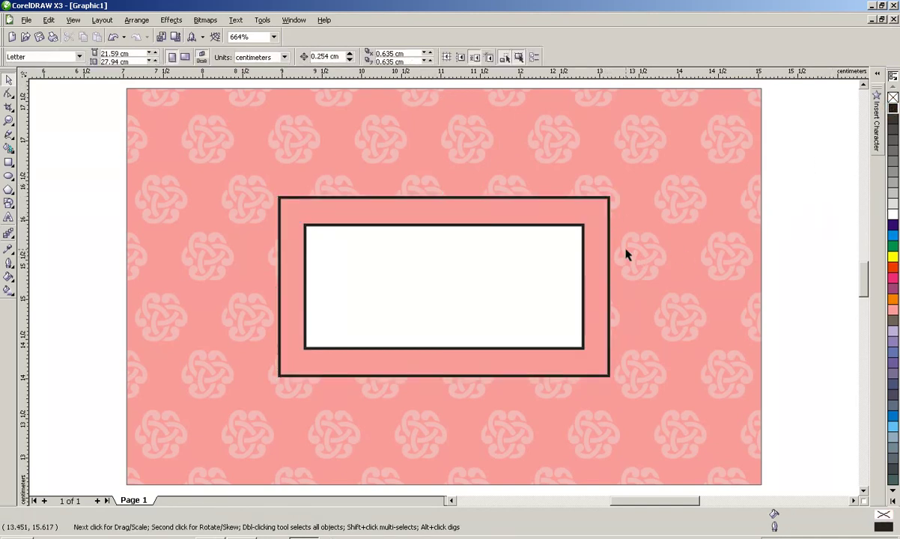
Insert the nine-petal flower character from the WWDesigns font onto the card and scale it down to about 0.54 cm.
left_click(877, 75)
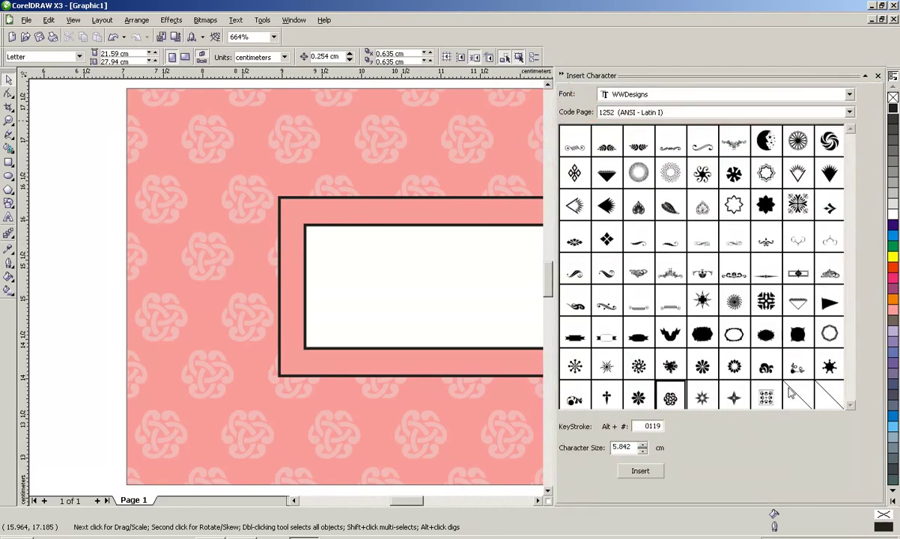
left_click_drag(705, 369, 263, 233)
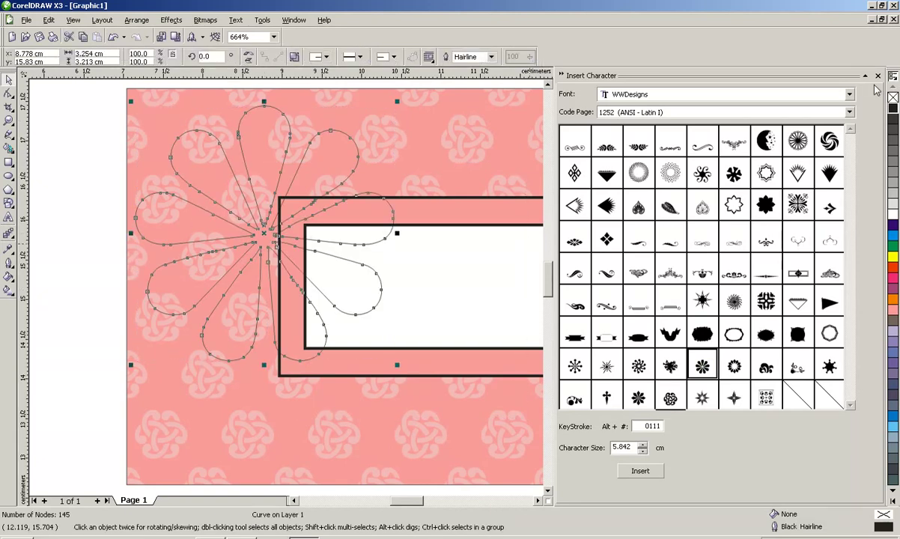
left_click(561, 76)
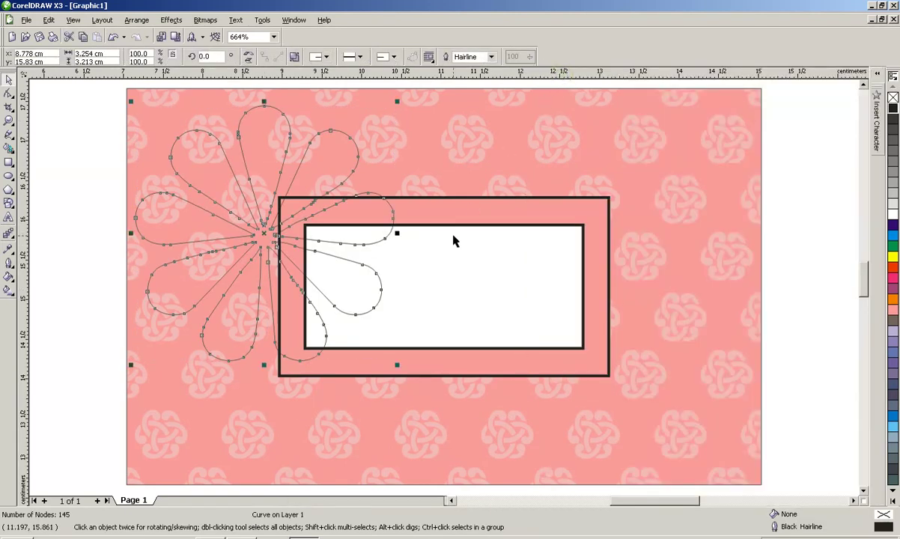
left_click_drag(397, 365, 289, 283)
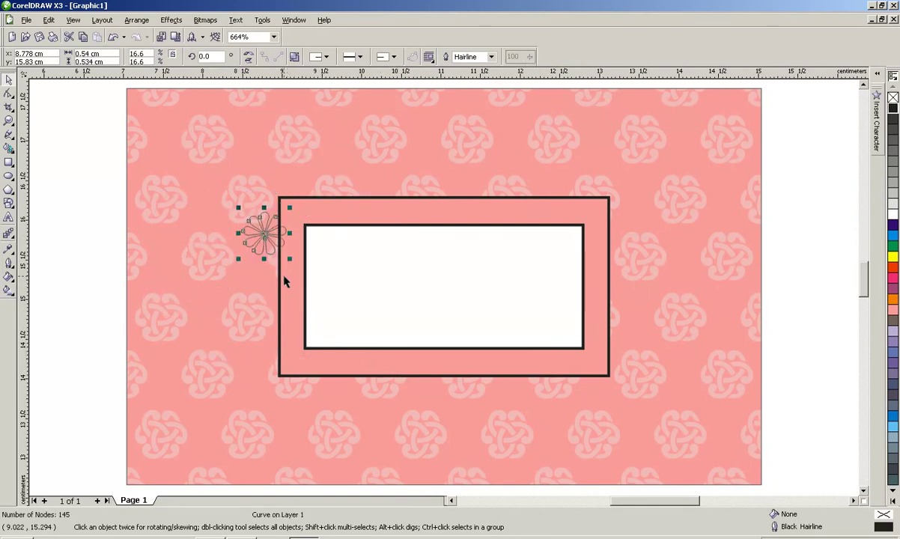
Move the flower into the upper-left corner of the pink frame band and shrink it to about 0.24 cm.
key("z")
left_click_drag(201, 152, 657, 295)
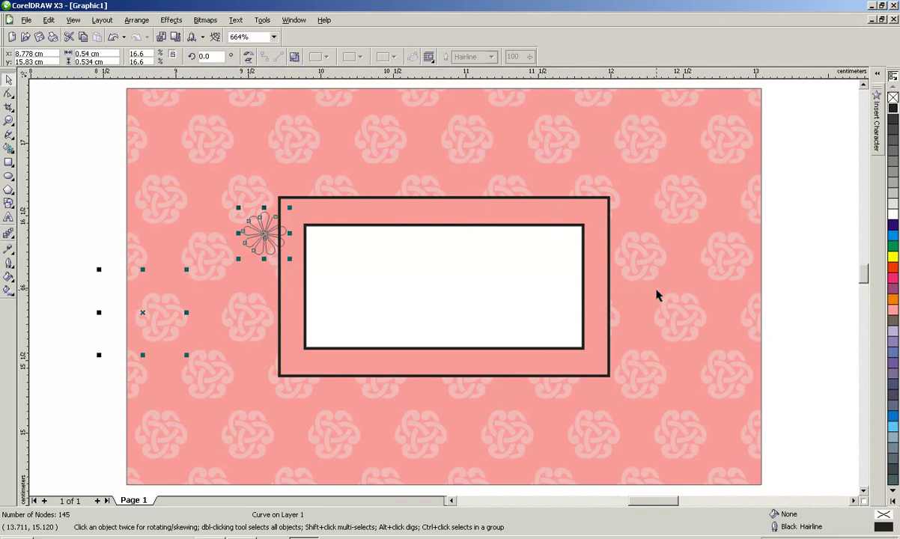
left_click_drag(143, 313, 204, 290)
left_click_drag(246, 332, 201, 277)
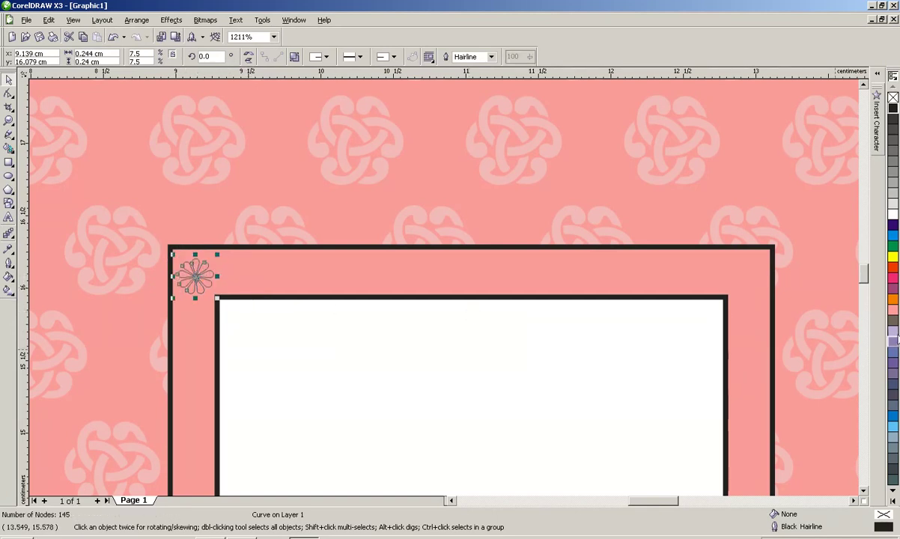
Remove the flower's outline and fill it white.
left_click(895, 312)
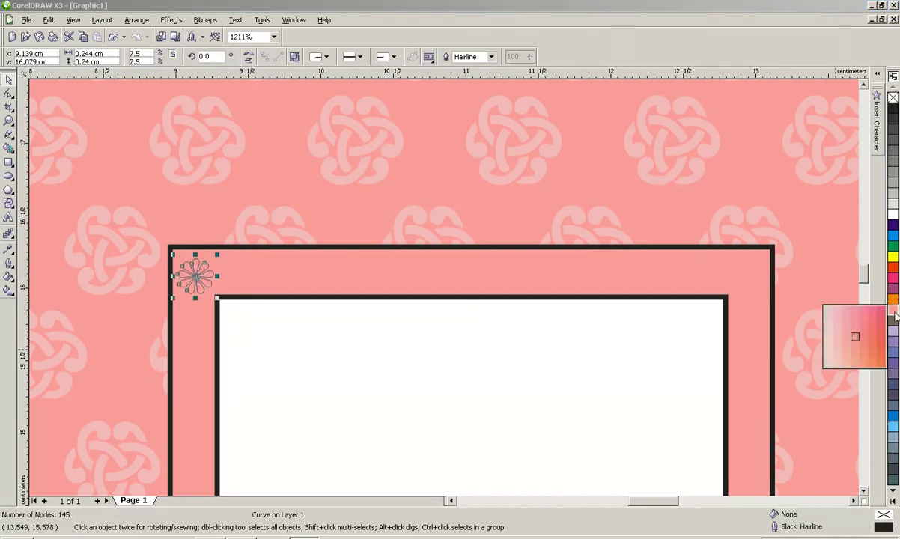
left_click(847, 339)
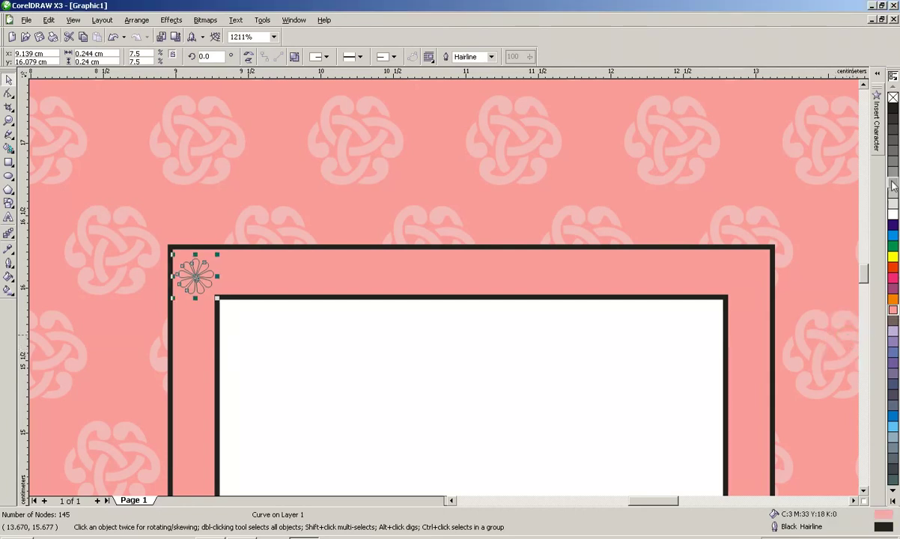
right_click(892, 98)
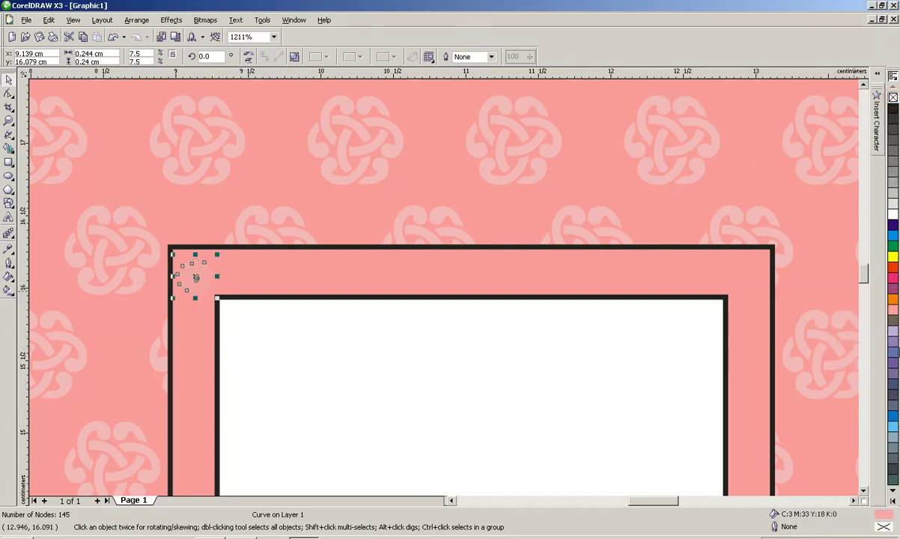
left_click(893, 215)
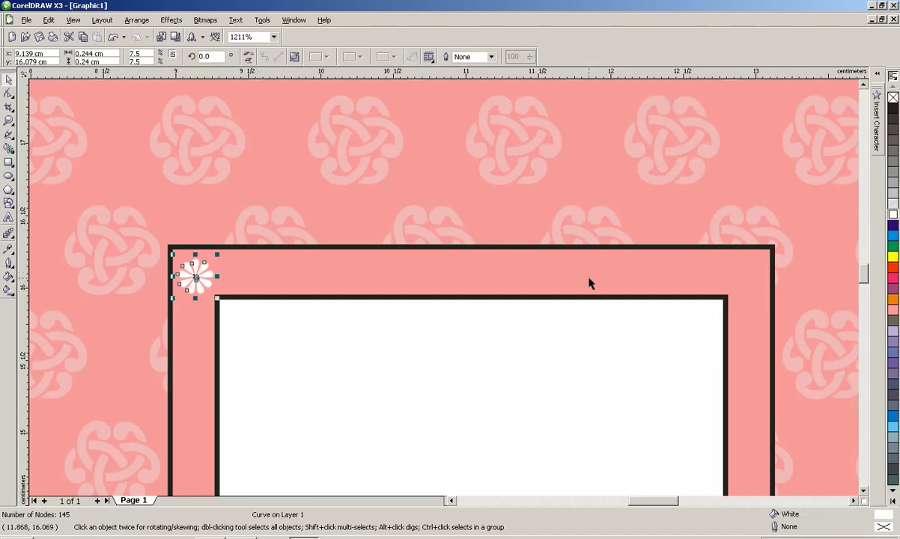
Copy the flower about 0.39 cm to the right, repeat the copy nine times along the upper band, and move the last one inside the upper-right corner.
left_click_drag(196, 274, 253, 273)
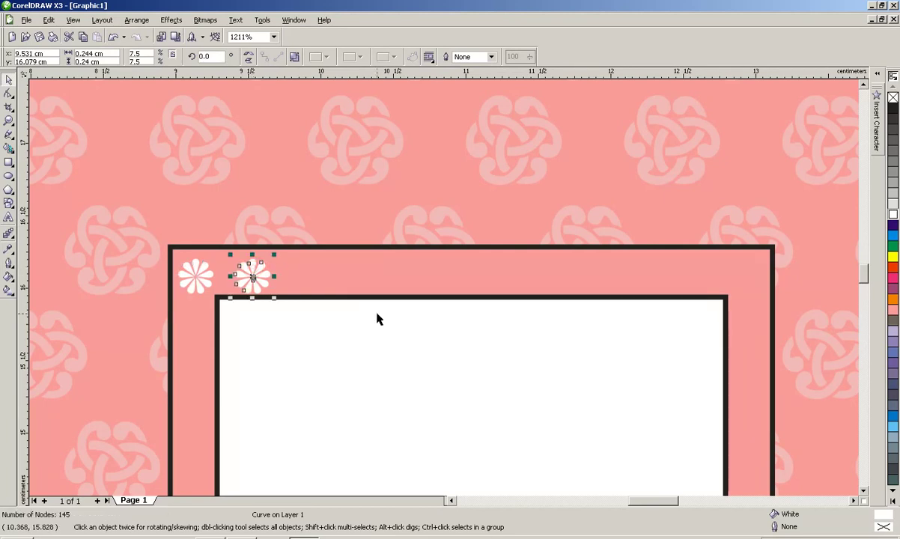
key("ctrl+r")
key("ctrl+r")
key("ctrl+r")
key("ctrl+r")
key("ctrl+r")
key("ctrl+r")
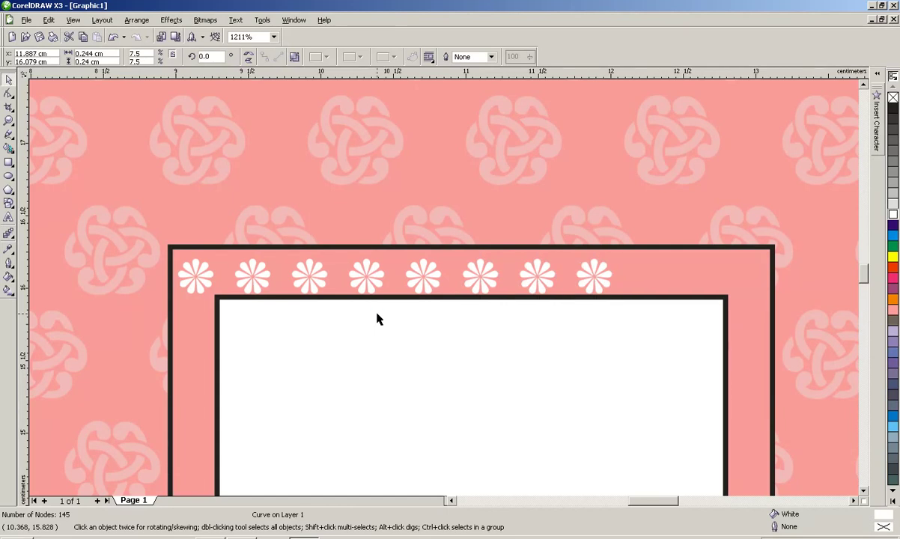
key("ctrl+r")
key("ctrl+r")
key("ctrl+r")
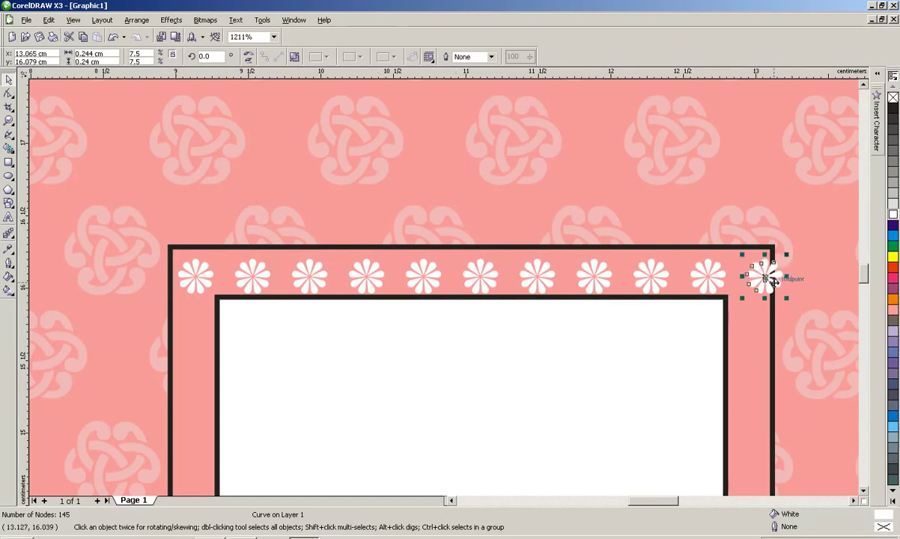
left_click_drag(773, 282, 757, 280)
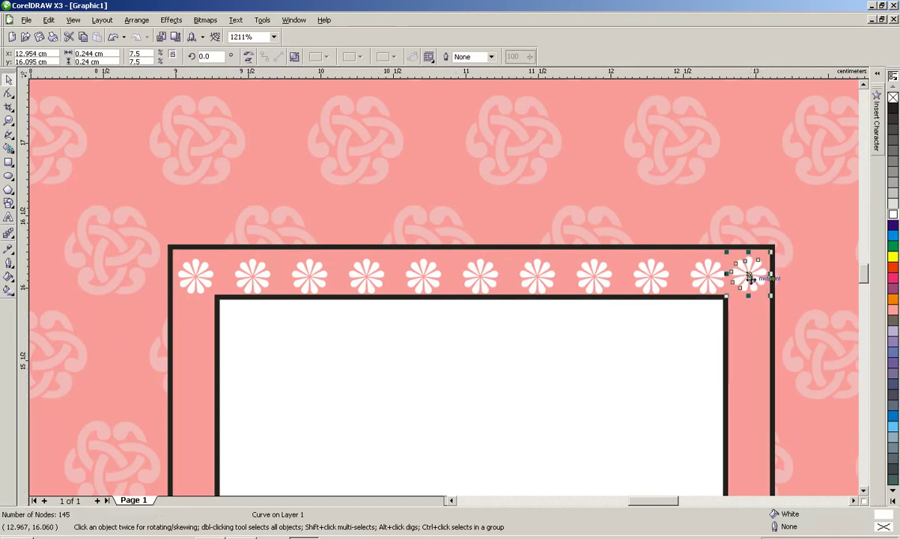
Select all eleven flowers in the upper band and align their centers horizontally.
left_click(700, 286, "shift")
left_click(647, 285, "shift")
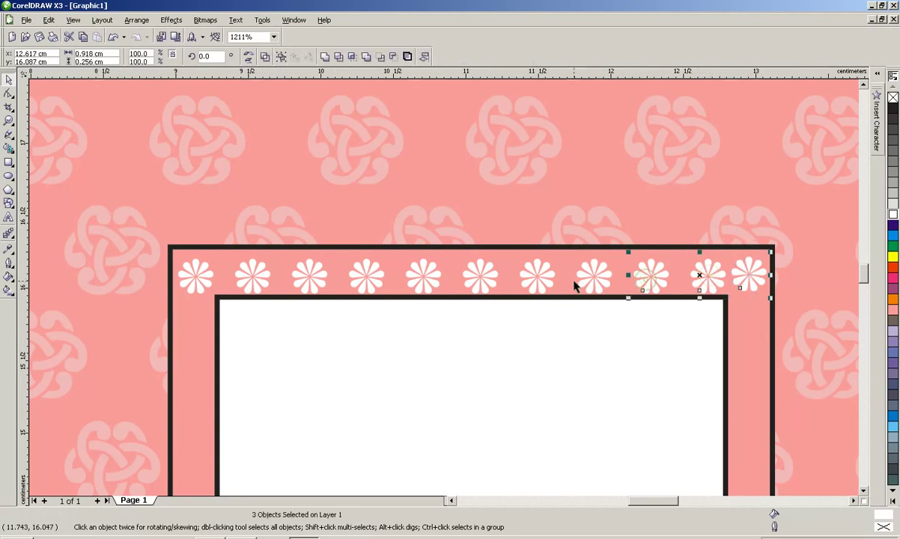
left_click(597, 283, "shift")
left_click(538, 283, "shift")
left_click(480, 283, "shift")
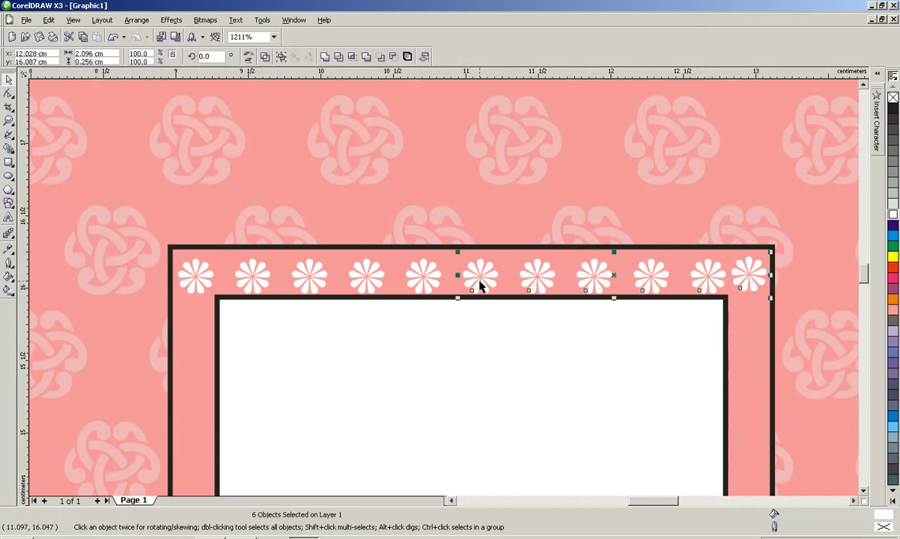
left_click(423, 283, "shift")
left_click(366, 282, "shift")
left_click(309, 280, "shift")
left_click(254, 278, "shift")
left_click(200, 276, "shift")
key("e")
Distribute the eleven flowers with equal horizontal spacing over the extent of the selection and center the row within the upper band.
left_click(136, 20)
mouse_move(131, 60)
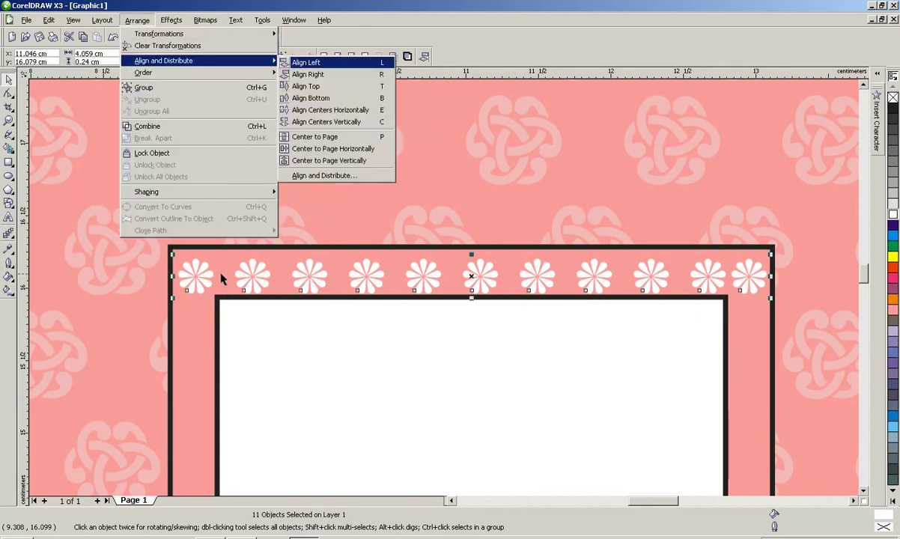
left_click(432, 231)
left_click(391, 228)
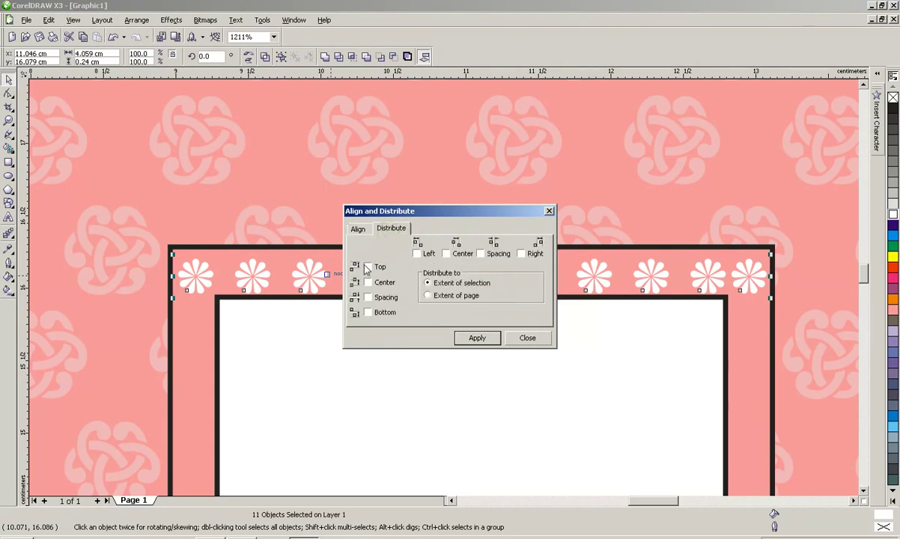
left_click(490, 341)
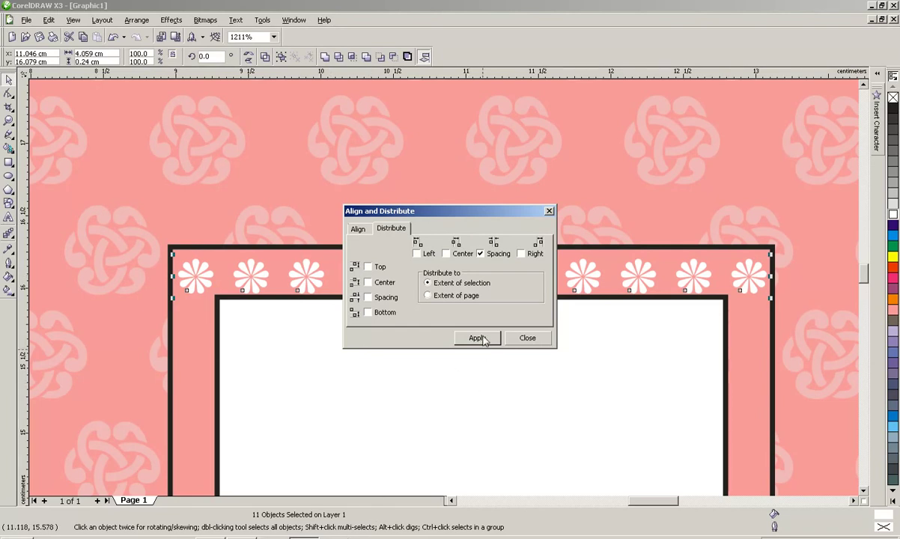
left_click(518, 338)
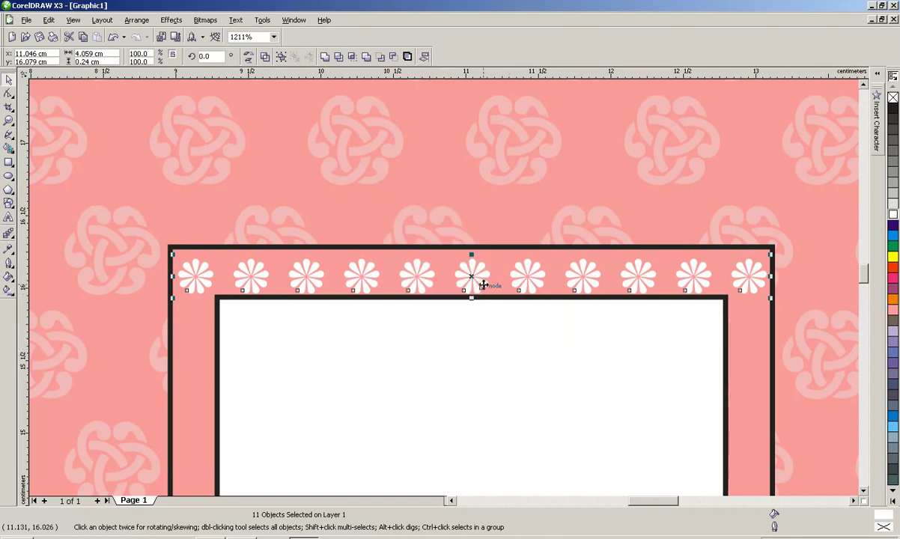
left_click_drag(473, 280, 472, 277)
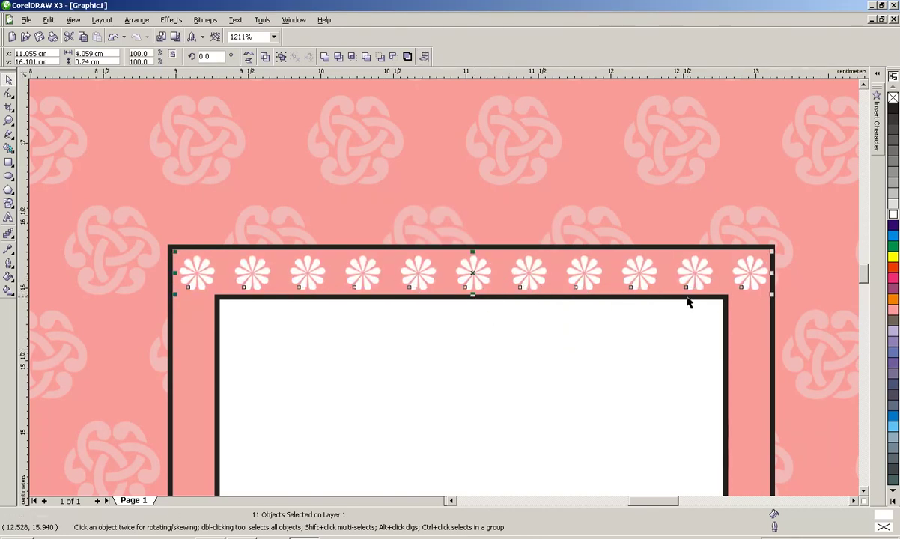
Copy the whole flower row straight down into the lower band of the frame.
scroll(687, 302, "down", 1)
left_click_drag(336, 273, 338, 410)
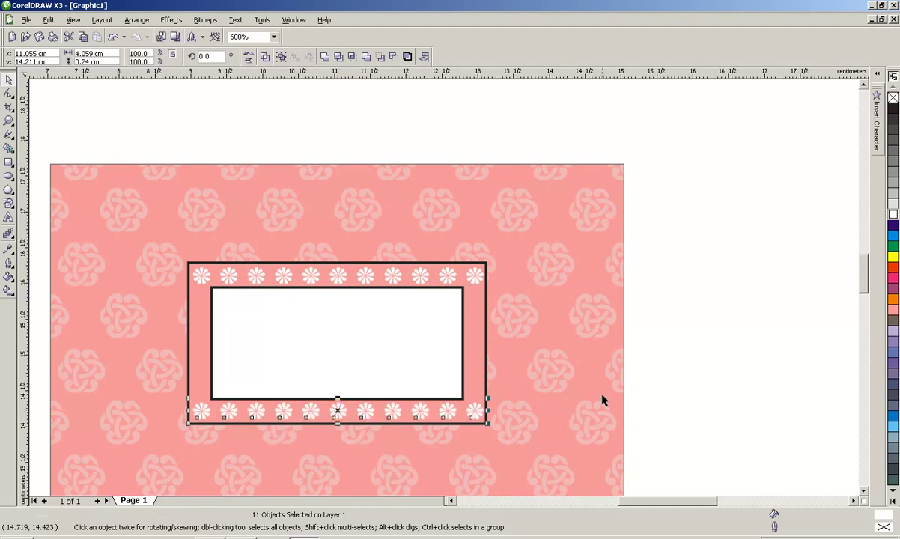
left_click(693, 370)
Copy the lower-left corner flower upward by about 0.4 cm and repeat the copy three times to fill the frame's left band.
left_click_drag(668, 439, 146, 226)
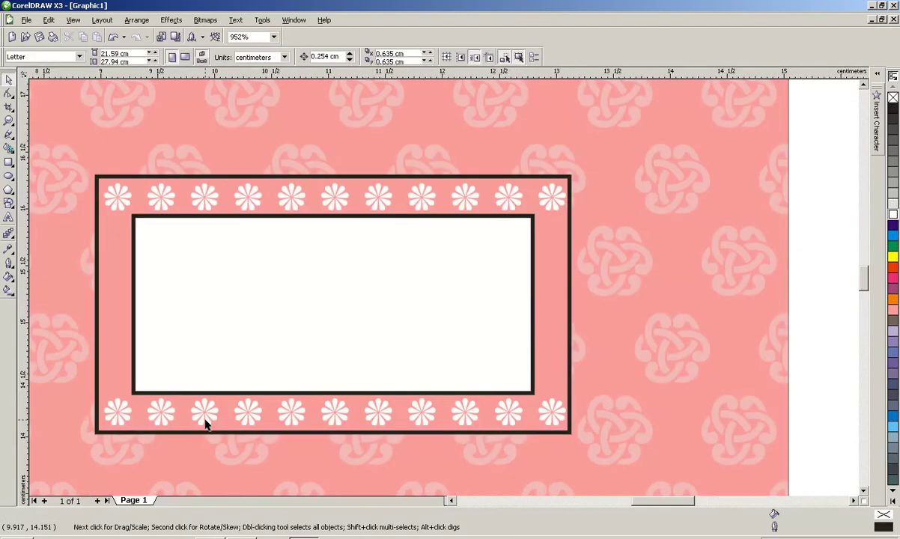
left_click_drag(125, 421, 118, 367)
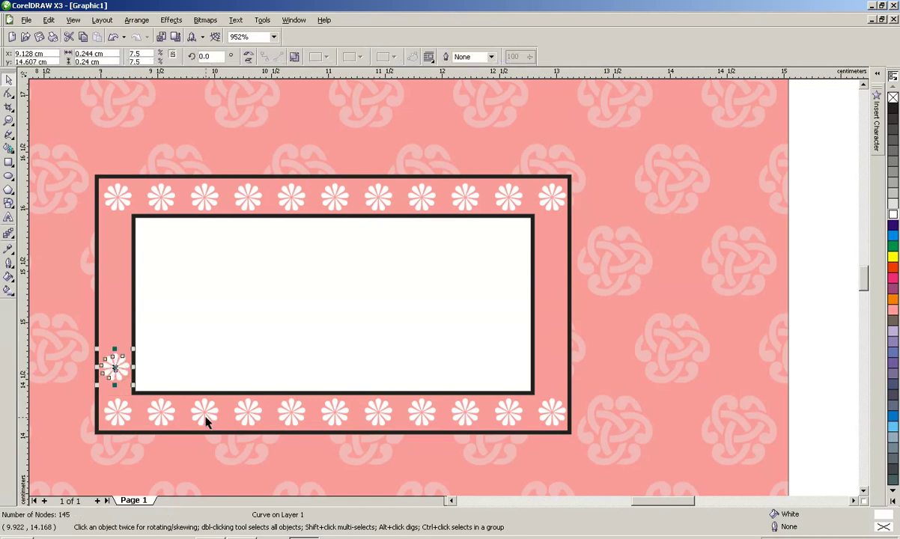
key("ctrl+r")
key("ctrl+r")
key("ctrl+r")
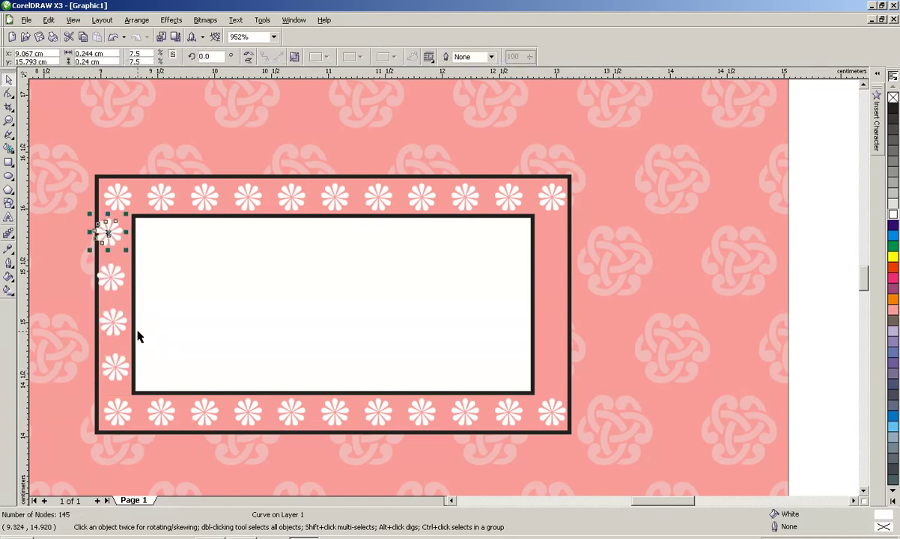
Reposition each of the four flowers in the left band so that they sit centered between the two black outlines.
key("F2")
left_click_drag(75, 192, 183, 417)
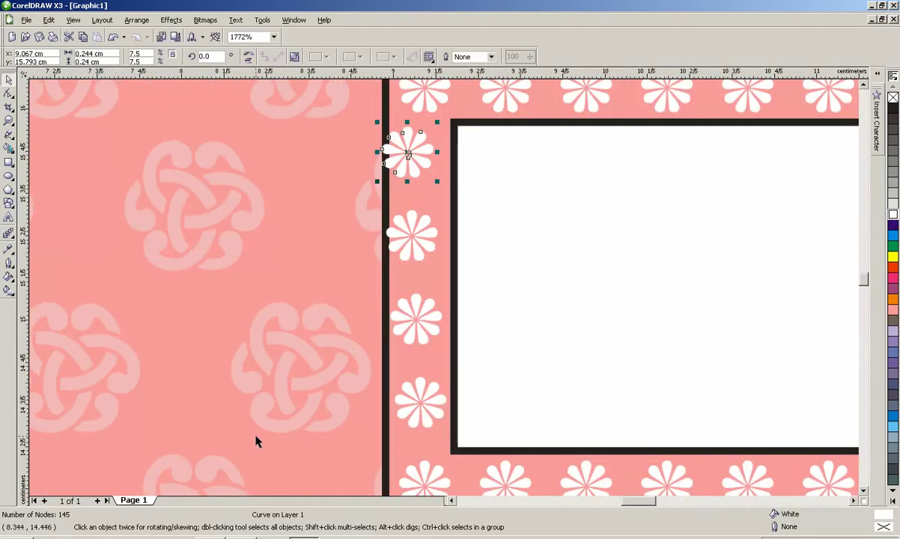
left_click_drag(419, 406, 420, 416)
left_click_drag(417, 332, 419, 342)
left_click_drag(411, 243, 420, 255)
left_click_drag(411, 161, 422, 170)
Select the six flowers along the frame's left side, corners included, and distribute them with equal vertical spacing over the extent of the selection.
left_click(417, 241, "shift")
left_click(415, 318, "shift")
left_click(414, 406, "shift")
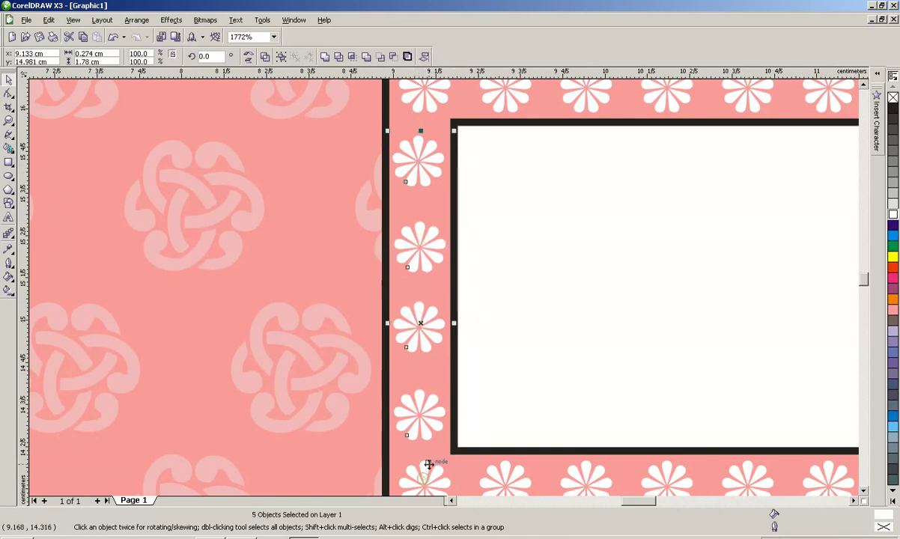
left_click(416, 96)
left_click(420, 168, "shift")
left_click(418, 255, "shift")
left_click(421, 335, "shift")
left_click(425, 411, "shift")
left_click(425, 467, "shift")
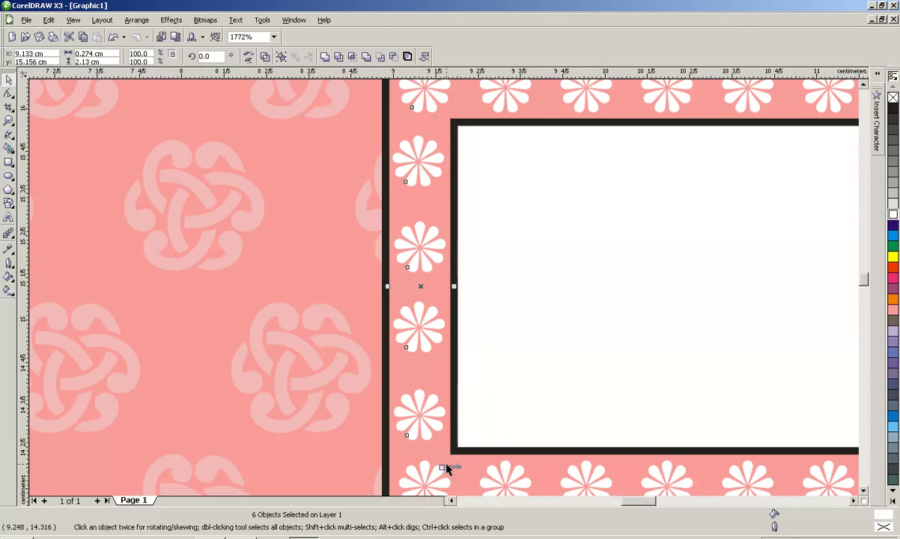
key("F3")
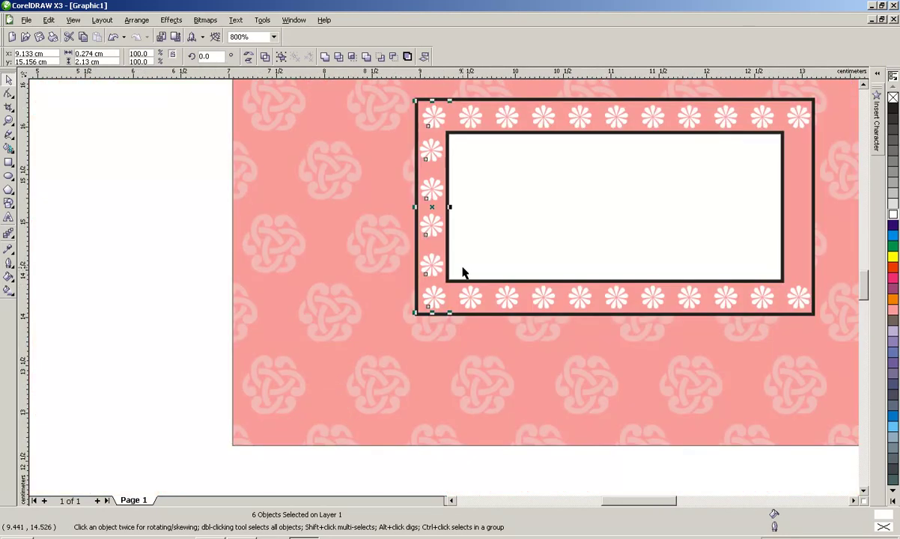
key("alt+a")
key("a")
key("a")
left_click(389, 230)
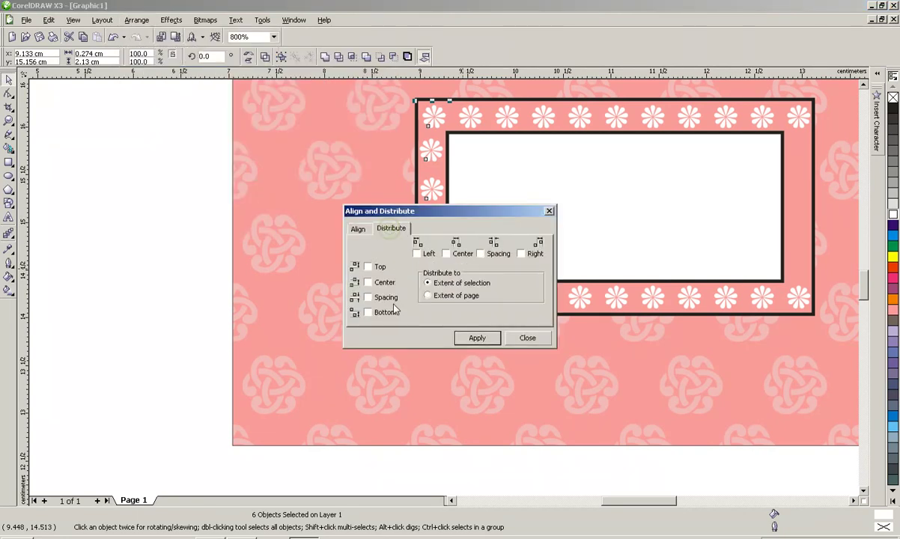
left_click(383, 300)
left_click(479, 338)
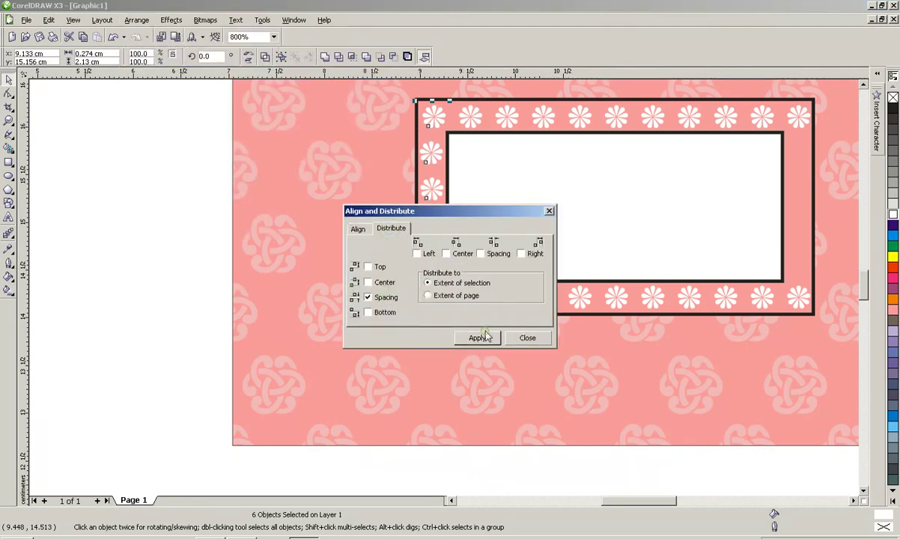
left_click(527, 337)
left_click(434, 215)
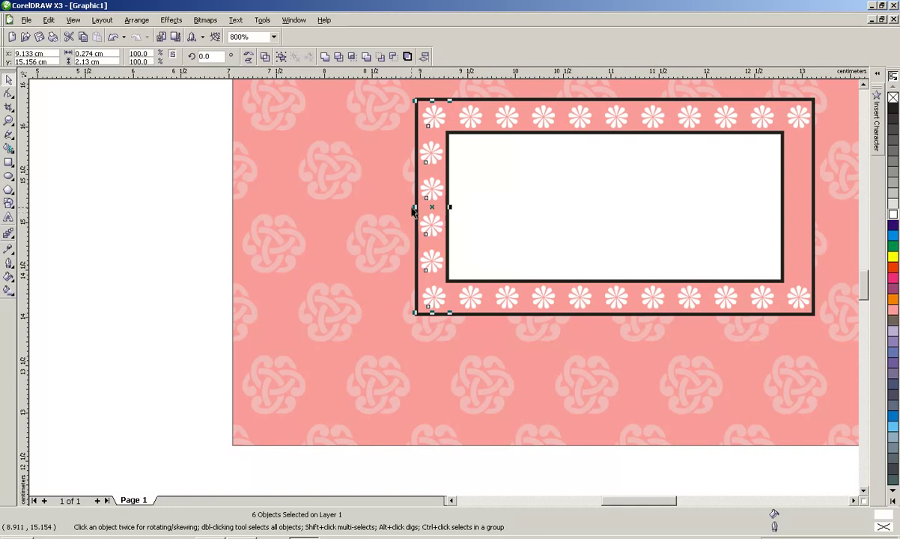
Copy the four flowers between the left corners across into the frame's right band, level with the originals.
left_click(385, 153)
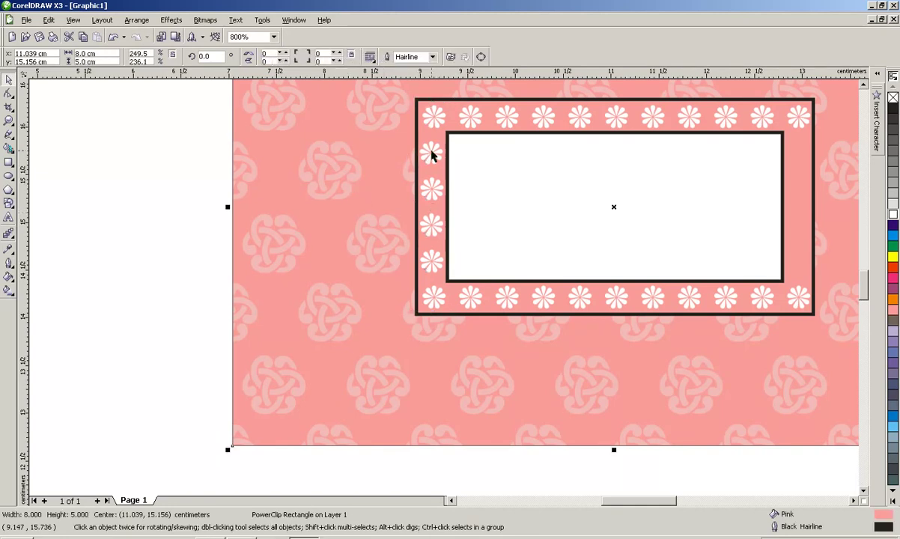
left_click(432, 154)
left_click(431, 191, "shift")
left_click(431, 225, "ctrl+shift")
left_click(431, 259, "ctrl+shift")
left_click_drag(432, 203, 801, 214)
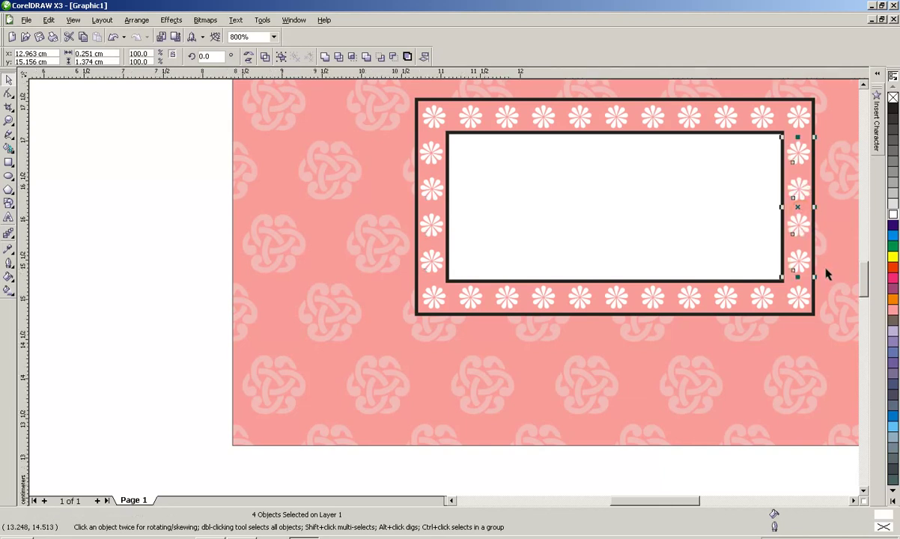
key("F4")
left_click(811, 282)
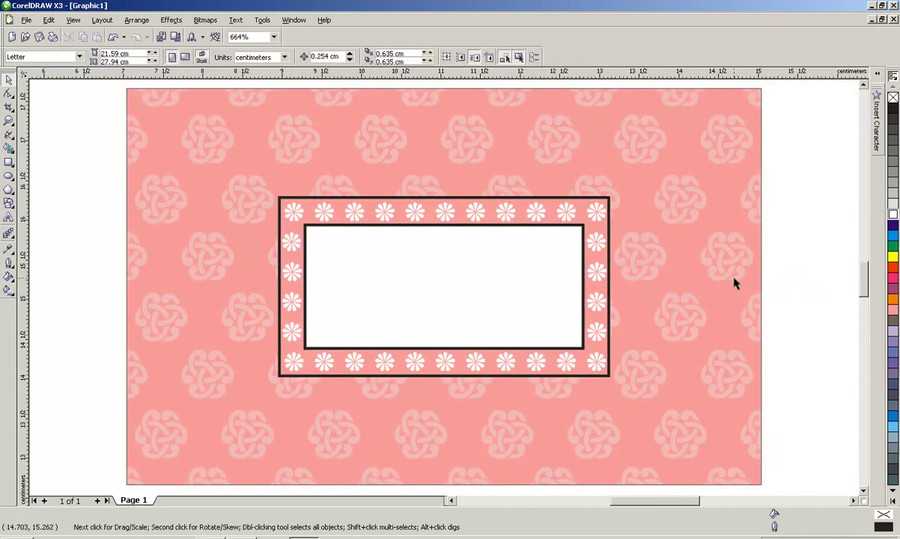
Add the artistic text "GRACE" on the card above the label frame.
left_click(8, 217)
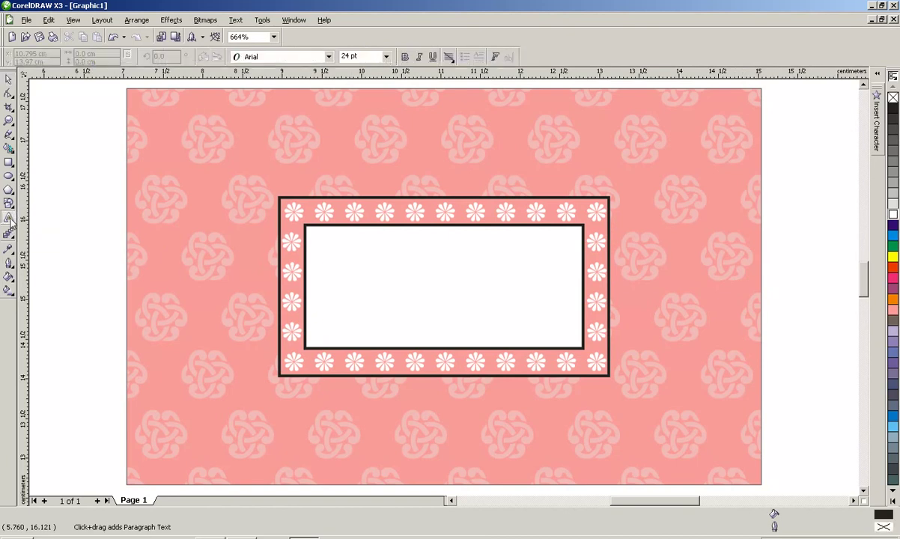
left_click(300, 164)
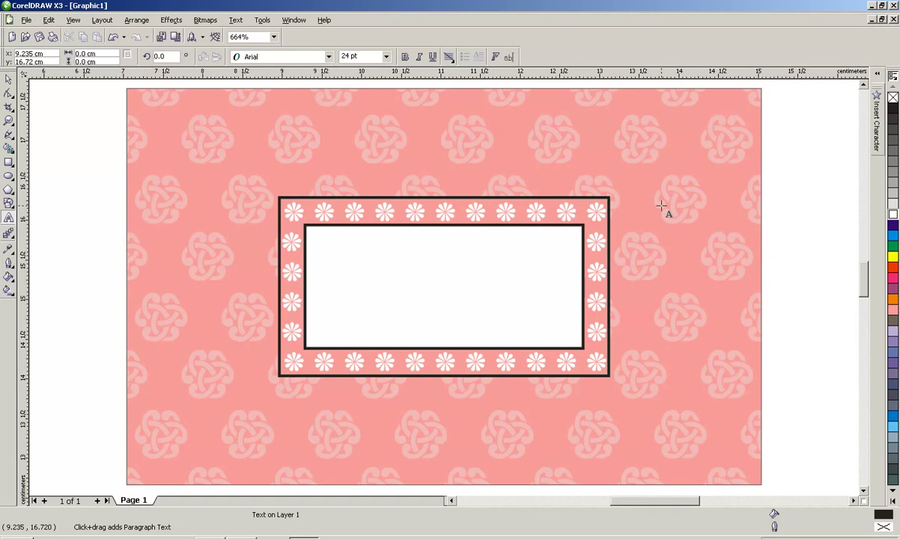
type("GRACE")
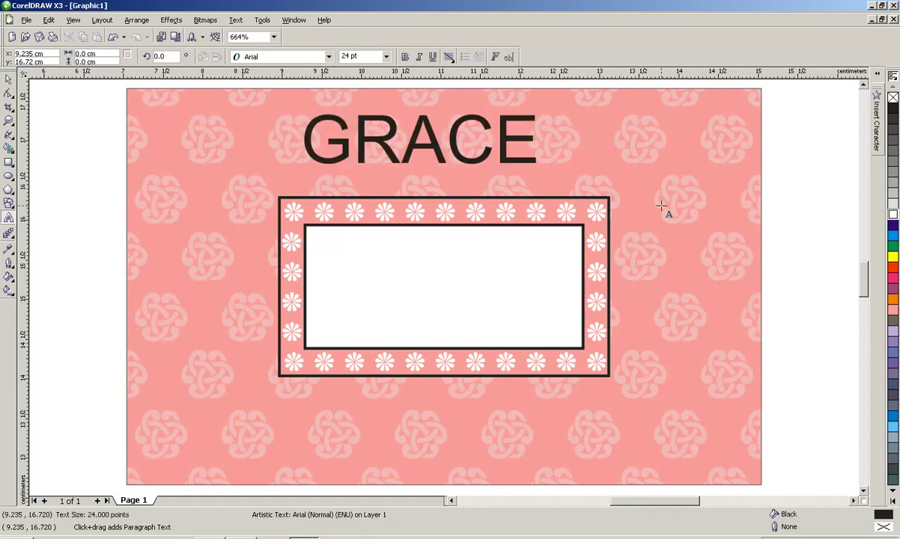
Change the "GRACE" text's font to Eco and move it to the middle of the frame's white panel.
left_click(9, 78)
left_click(285, 57)
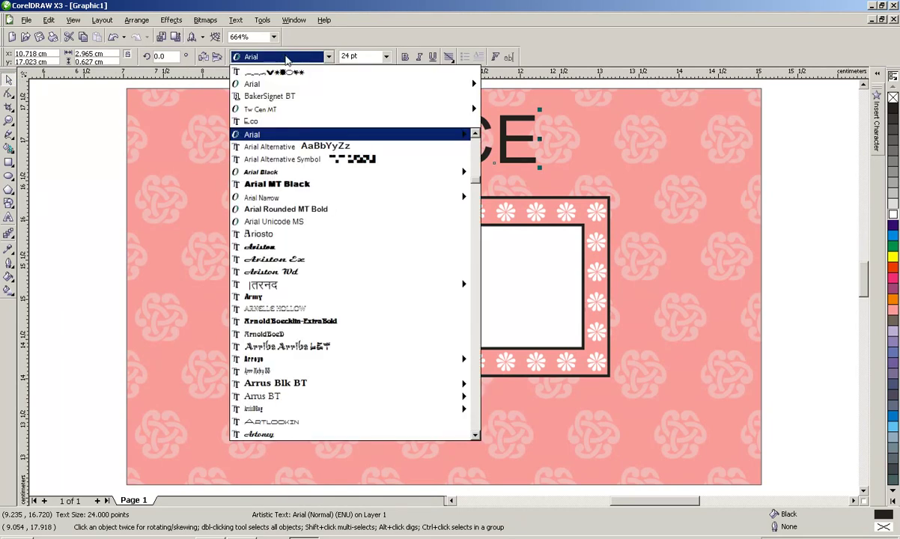
left_click(296, 122)
left_click_drag(422, 142, 438, 287)
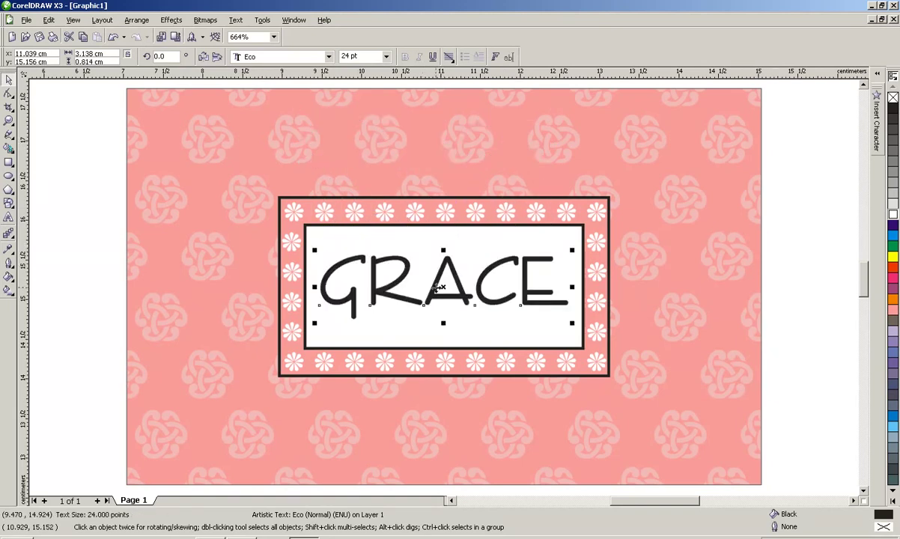
Fill the "GRACE" text with magenta and scale it down about its centre to about 21 pt.
left_click(893, 281)
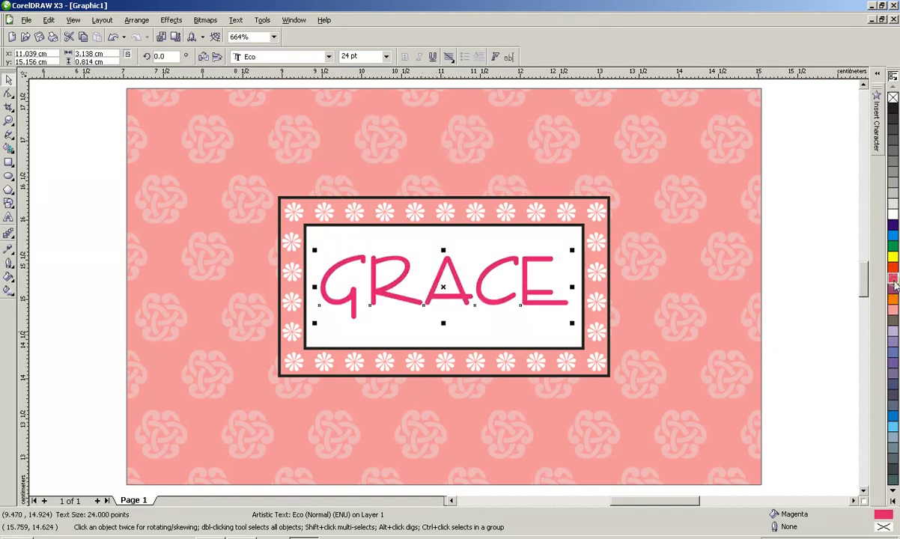
key("F2")
left_click_drag(655, 364, 260, 214)
key("shift+F2")
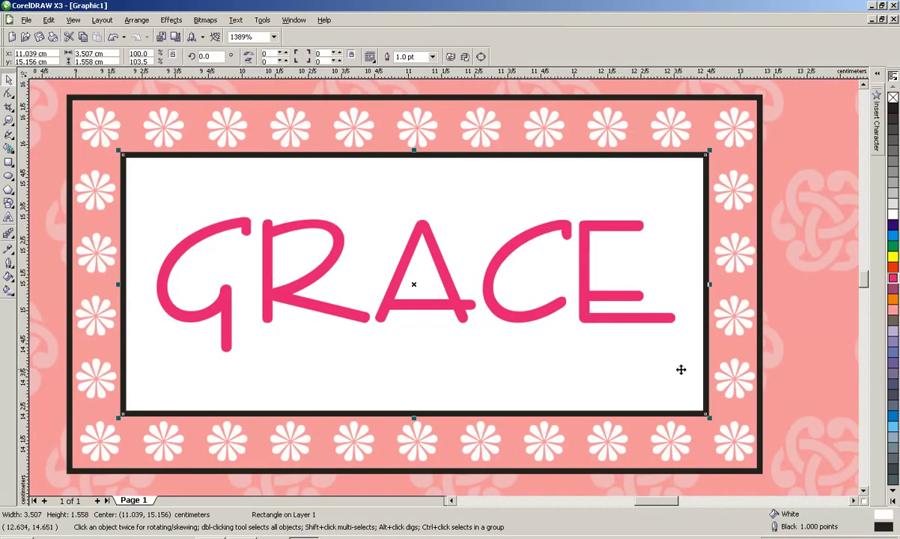
left_click(624, 322)
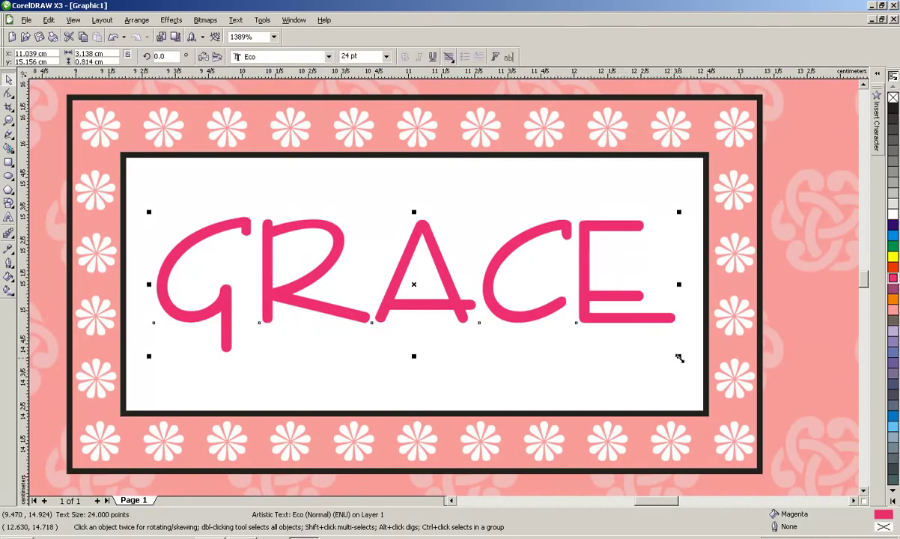
mouse_move(679, 357)
left_mouse_down()
mouse_move(622, 357)
mouse_move(667, 354)
left_mouse_up()
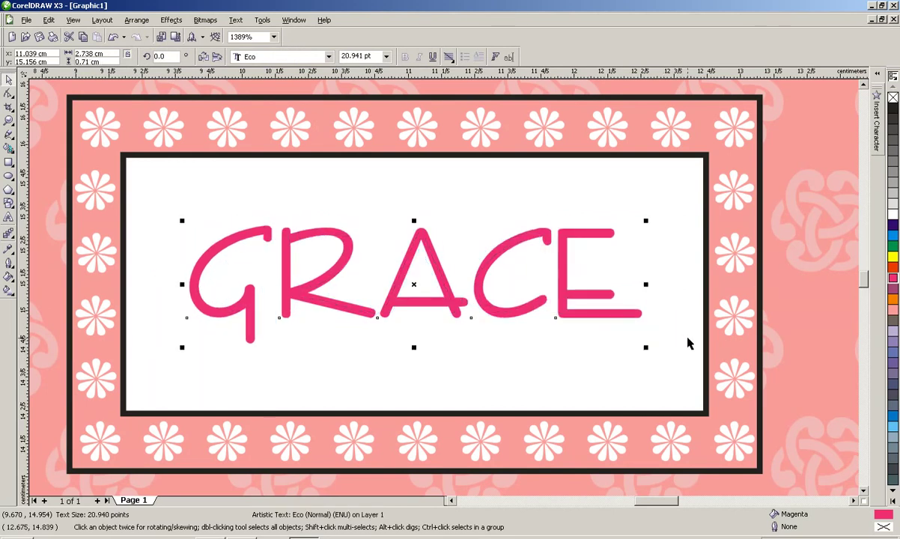
Insert the S-shaped swirl ornament (character 076) from the WWDesigns symbol font over the white panel.
left_click(876, 104)
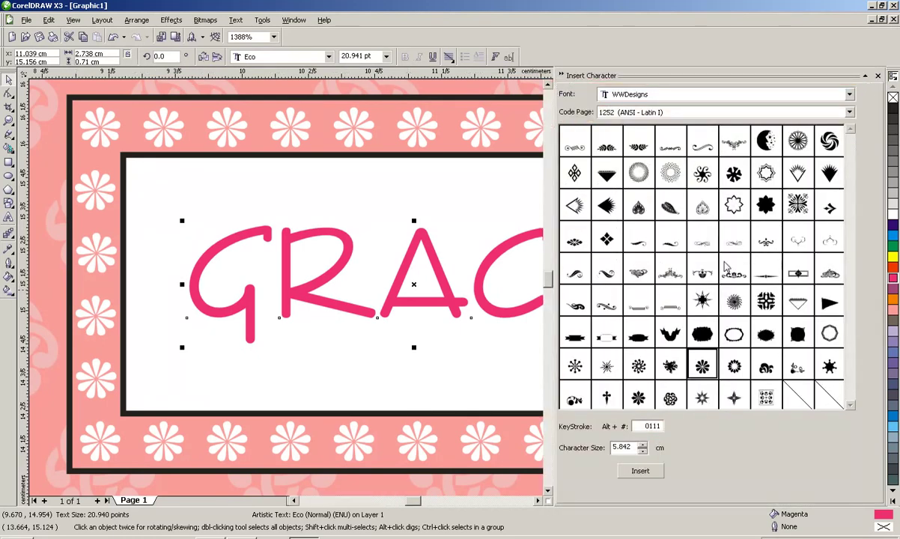
left_click_drag(610, 278, 463, 276)
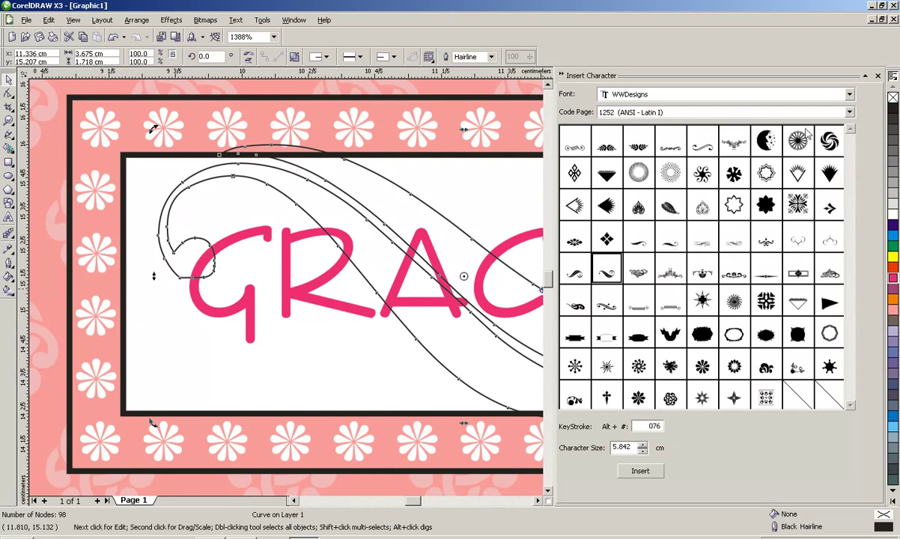
left_click(562, 77)
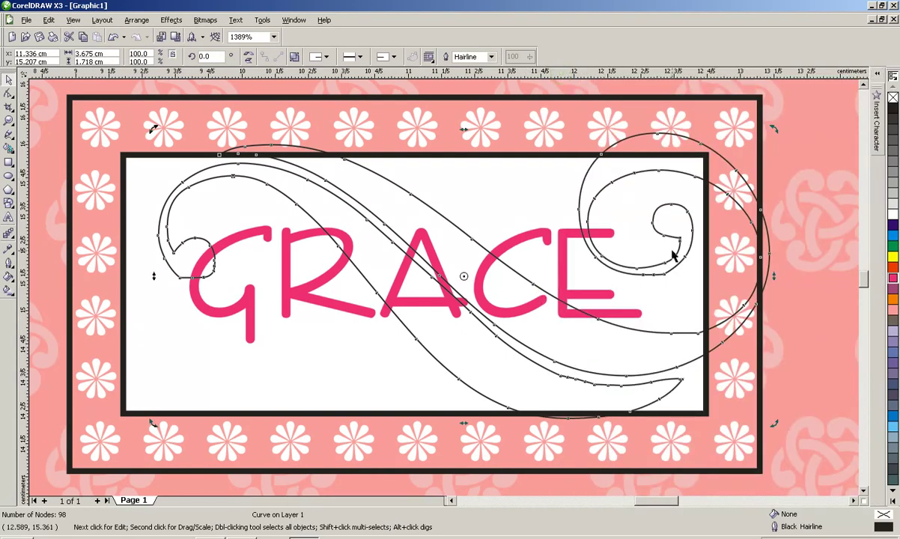
Scale the swirl ornament down proportionally to about 44.5% and place it over the right half of the white panel.
scroll(672, 254, "down", 1)
scroll(504, 366, "down", 3)
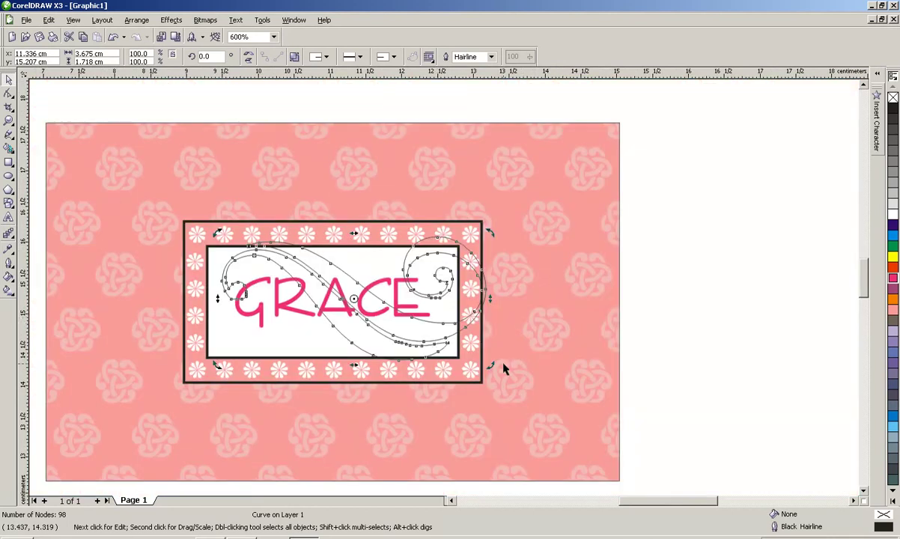
left_click(707, 280)
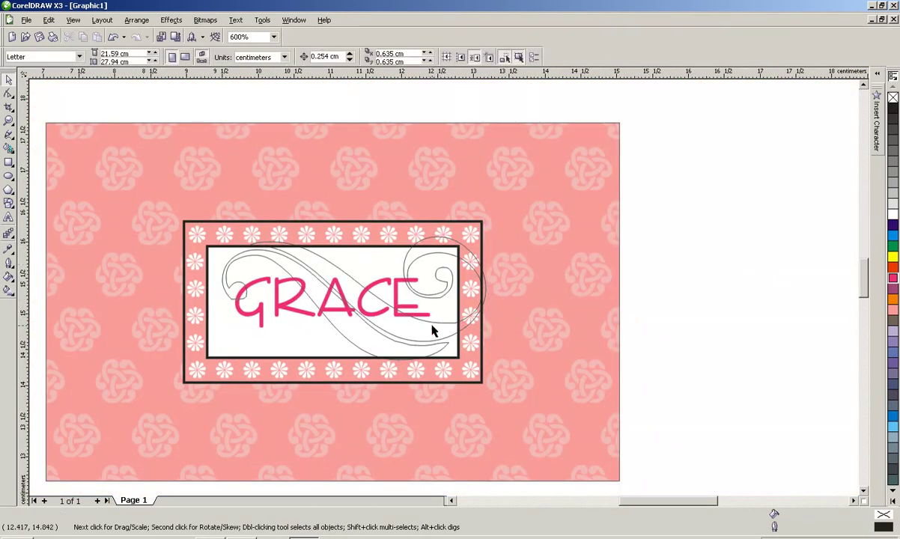
left_click(439, 327)
left_click_drag(487, 371, 430, 330)
left_click_drag(352, 297, 385, 316)
left_click(384, 314)
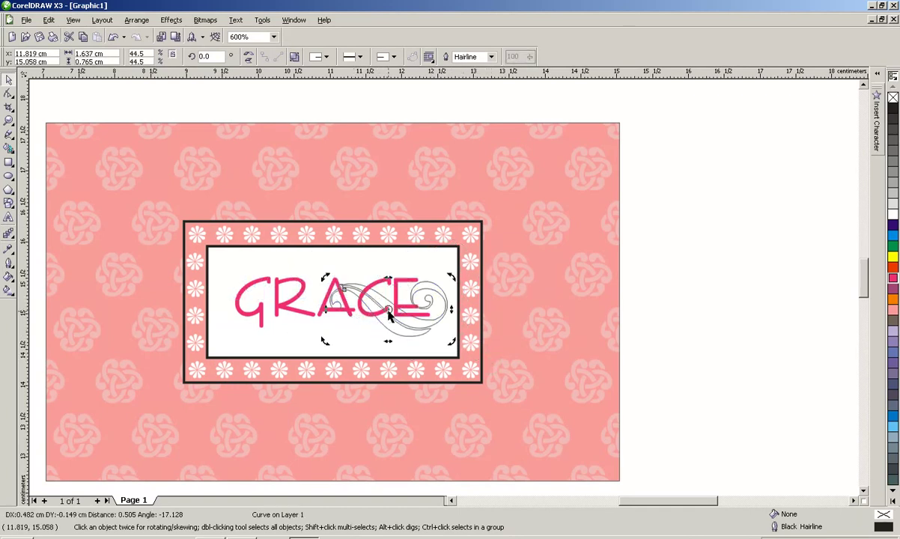
Fill the swirl pink with no outline and place a horizontally mirrored copy of it level with it on the panel's left half.
left_click(892, 309)
right_click(892, 98)
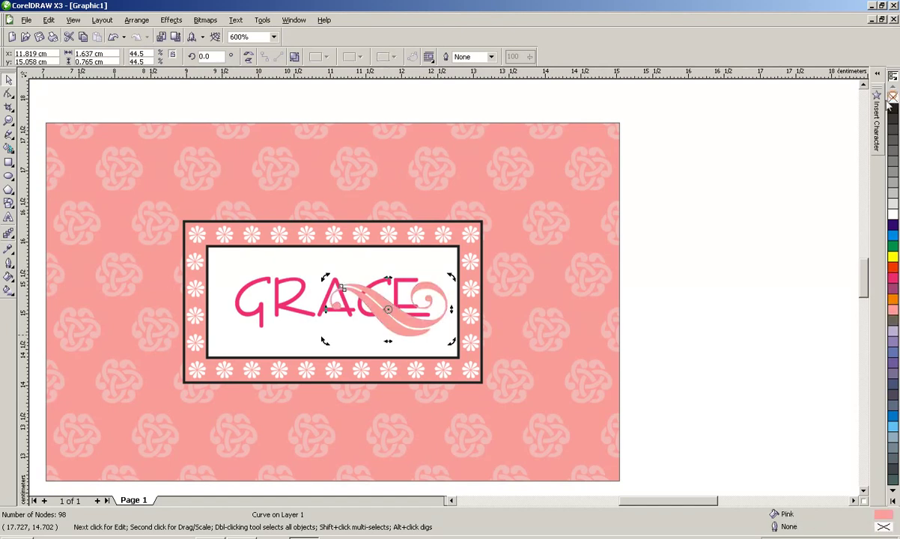
left_click(385, 313)
left_click_drag(385, 312, 272, 313)
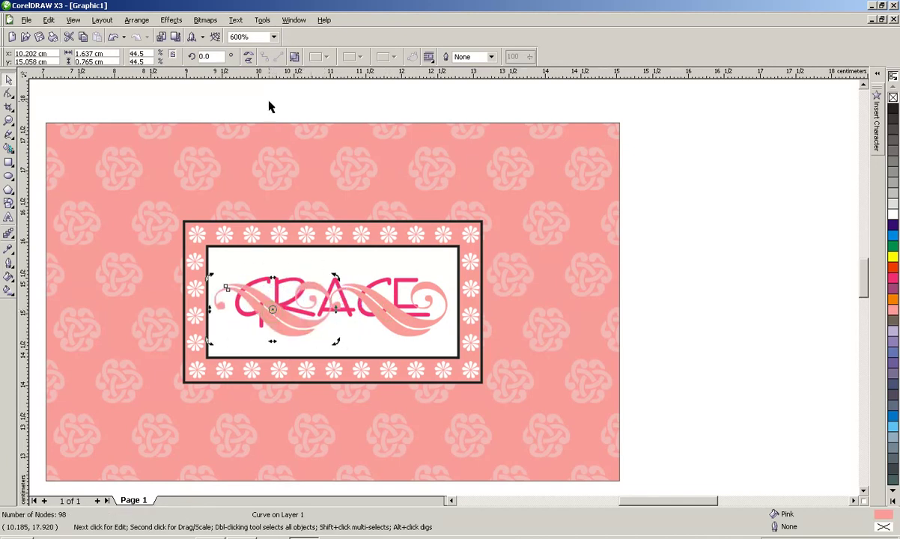
left_click(248, 53)
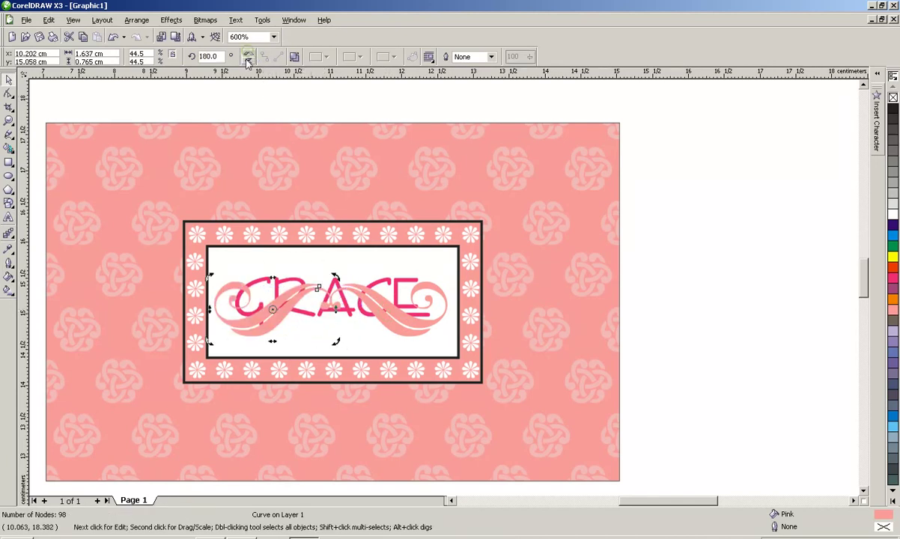
Bring the "GRACE" text in front of the two pink swirls.
left_click(719, 301)
left_click(399, 290)
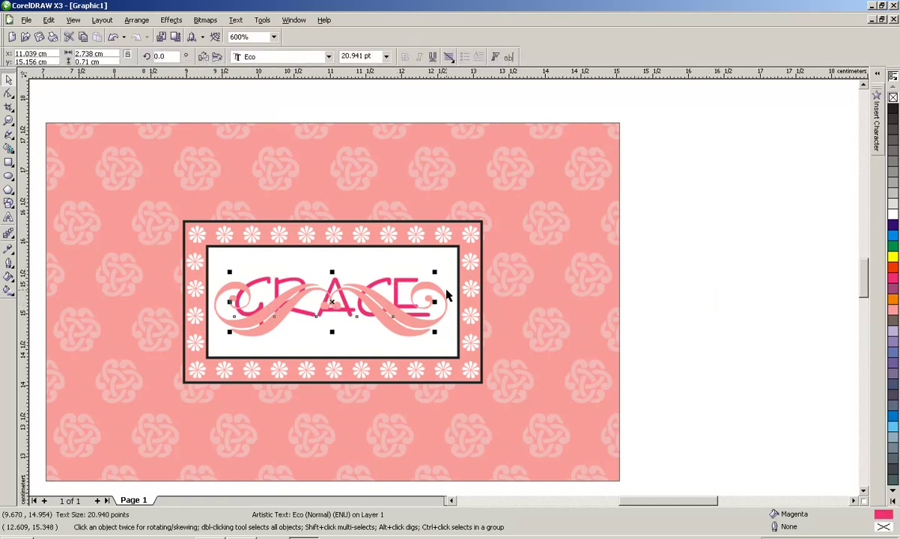
key("shift+Page_Up")
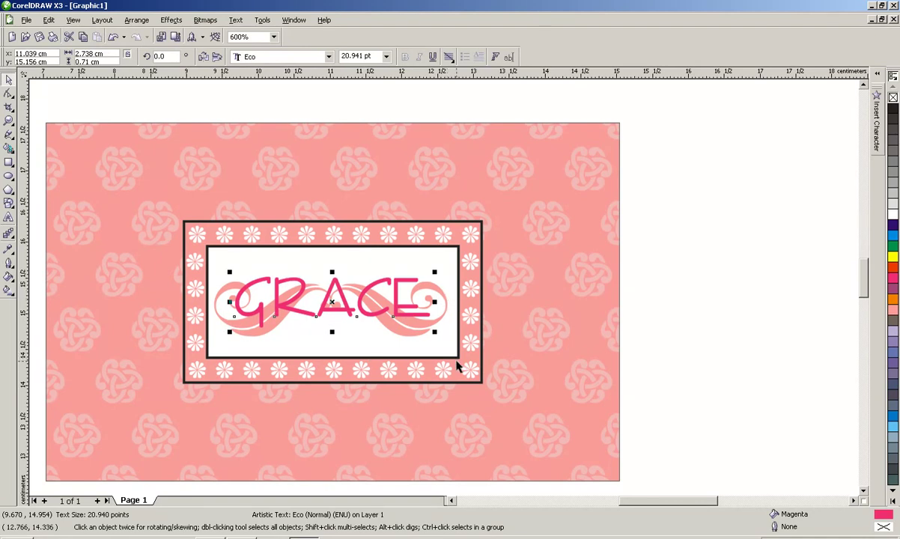
Fill the "GRACE" text with white.
key("F2")
left_click_drag(534, 373, 185, 229)
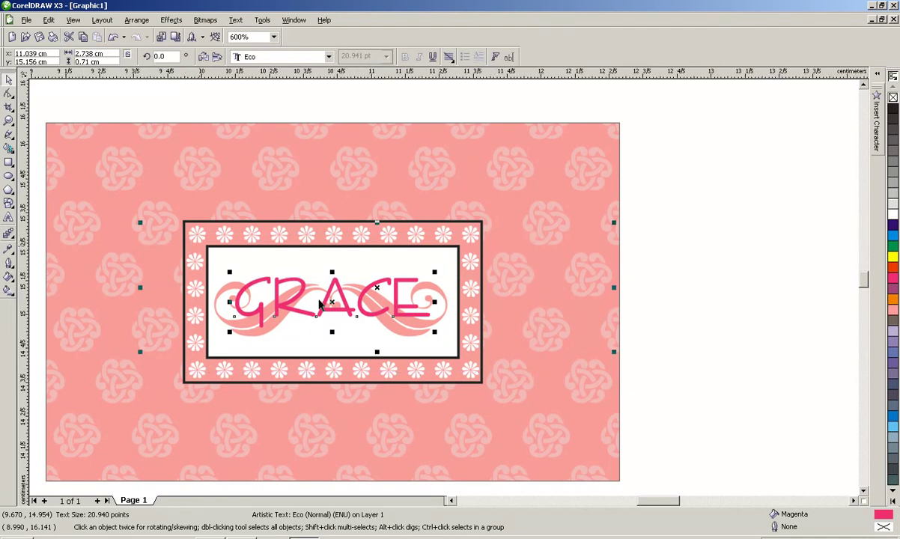
left_click(528, 307)
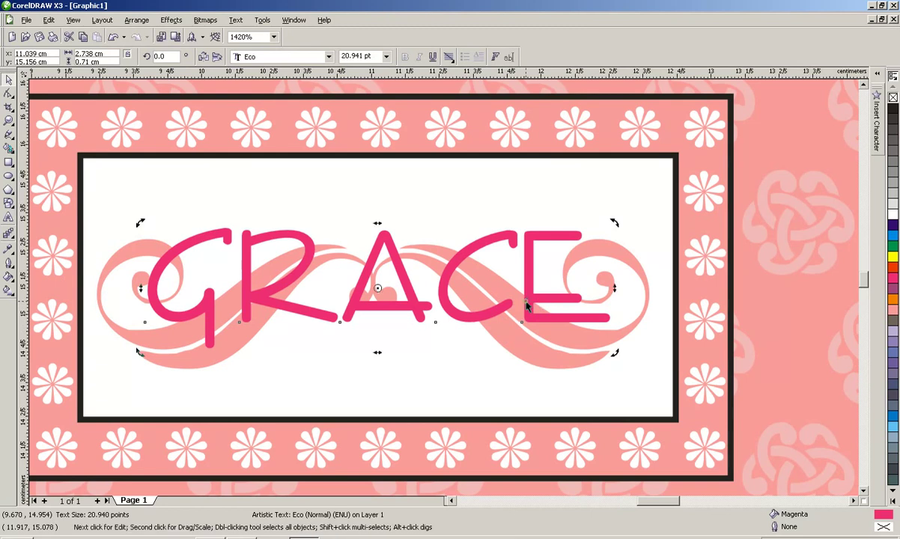
left_click(892, 214)
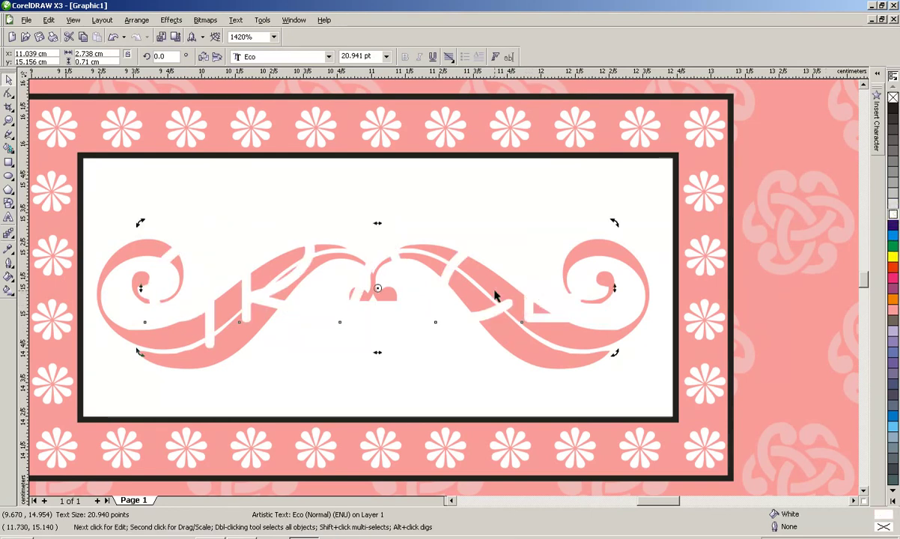
Copy the white text slightly up and to the left, fill the copy with magenta and fine-tune its offset.
left_click_drag(535, 297, 526, 291)
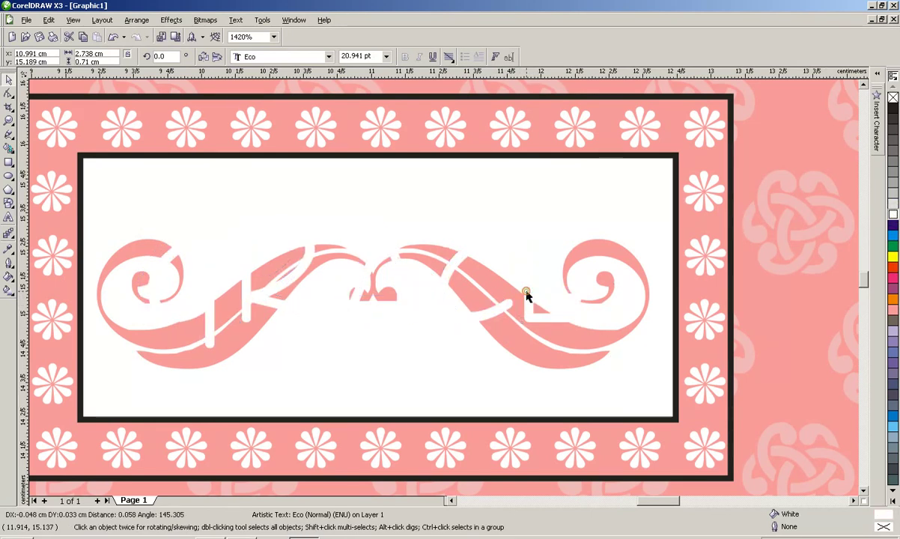
left_click(893, 278)
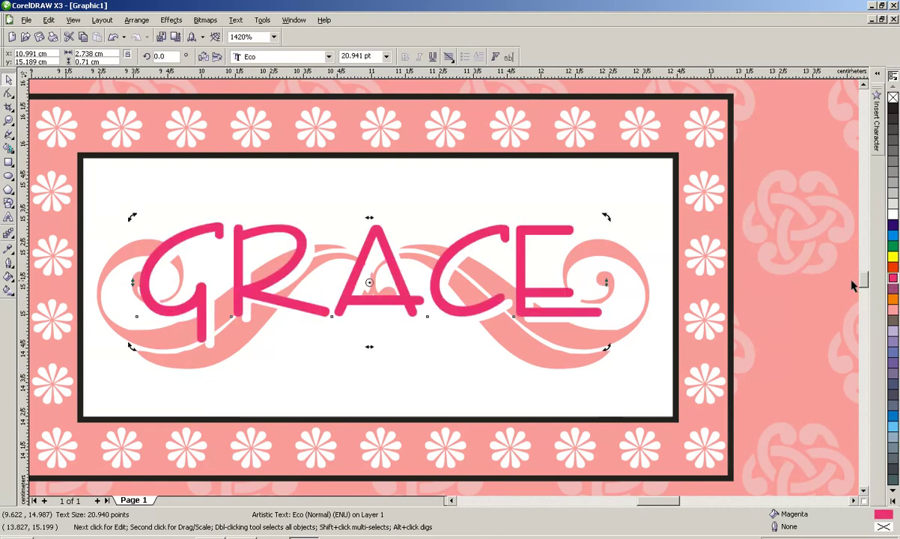
left_click_drag(475, 307, 480, 311)
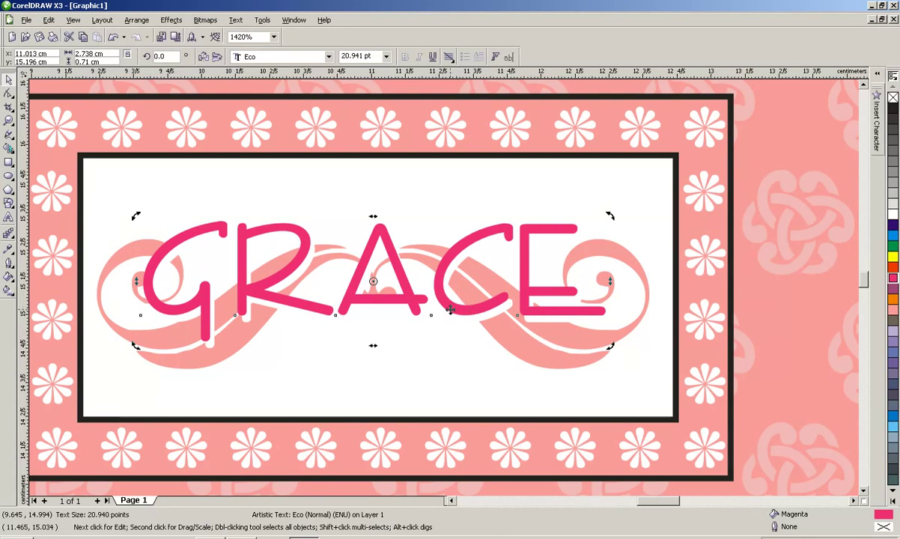
Select both "GRACE" texts together with the two swirls and group them.
scroll(454, 337, "down", 2)
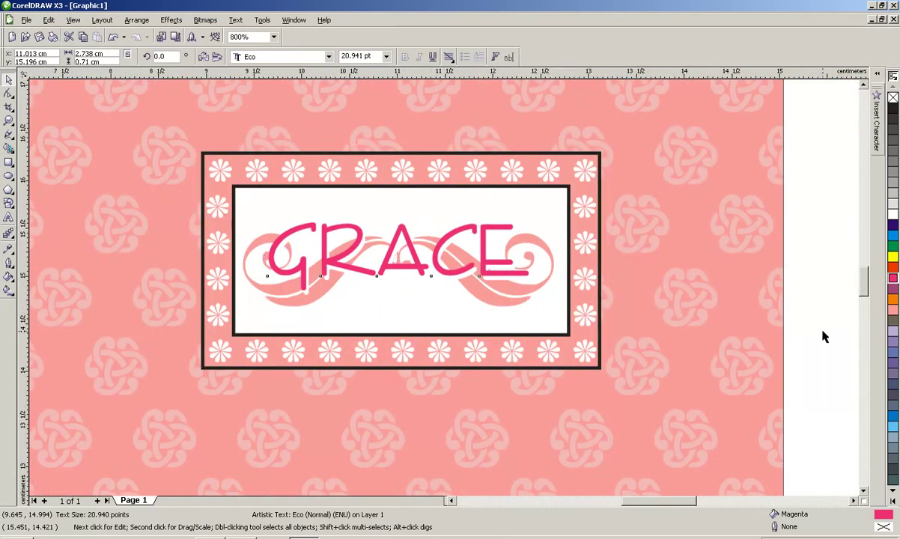
left_click_drag(819, 339, 233, 212)
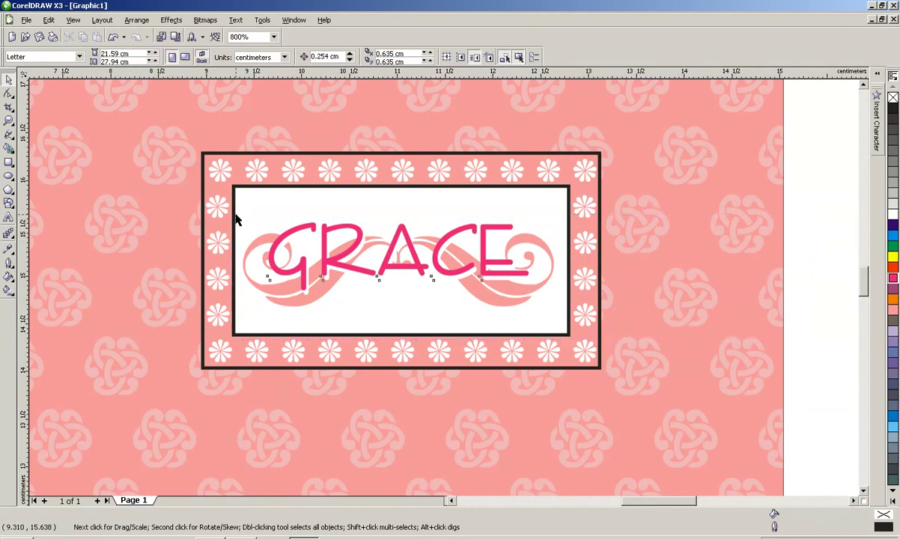
left_click_drag(811, 360, 536, 203)
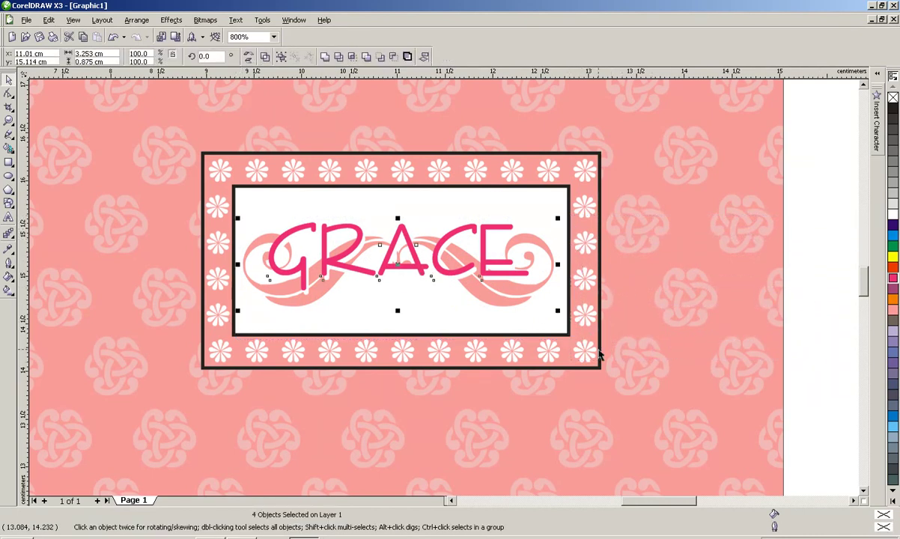
key("ctrl+g")
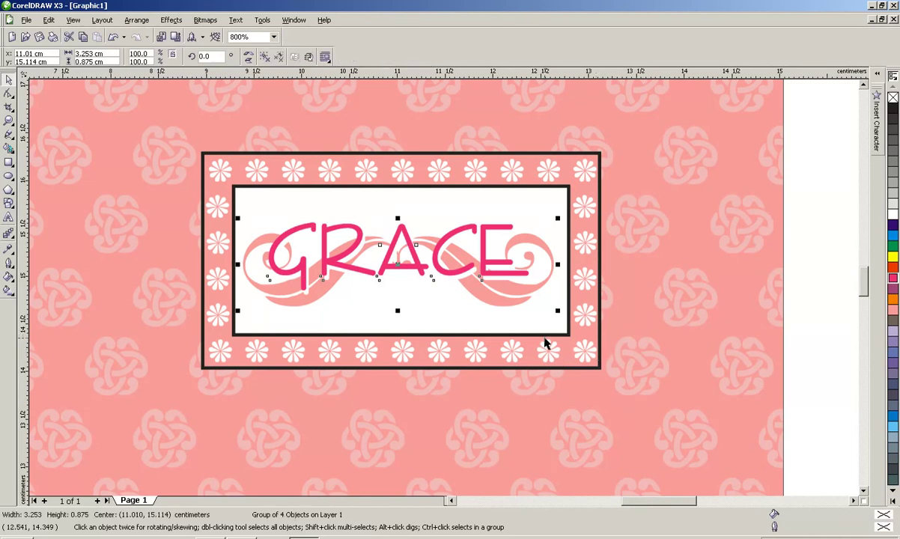
Align the lettering group to the white inner rectangle, centred both horizontally and vertically.
left_click(546, 334, "shift")
key("c")
key("e")
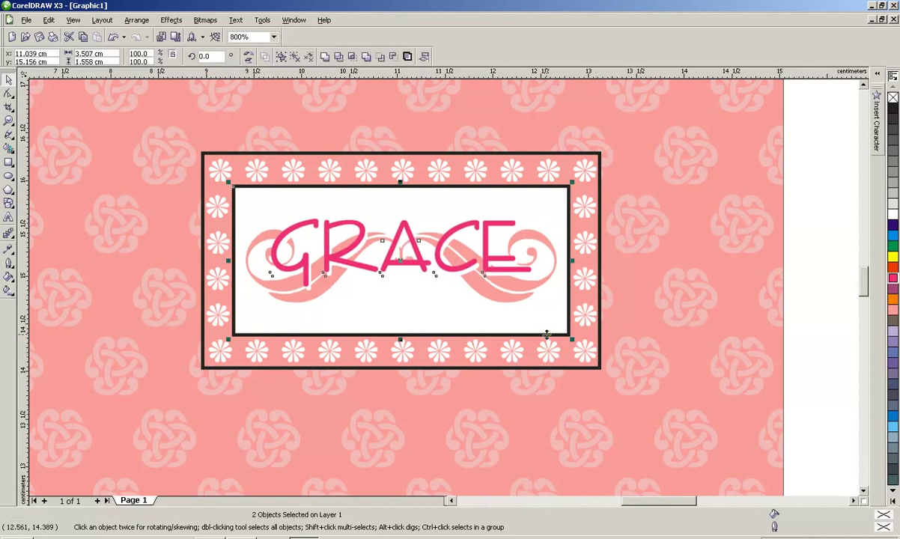
left_click(805, 278)
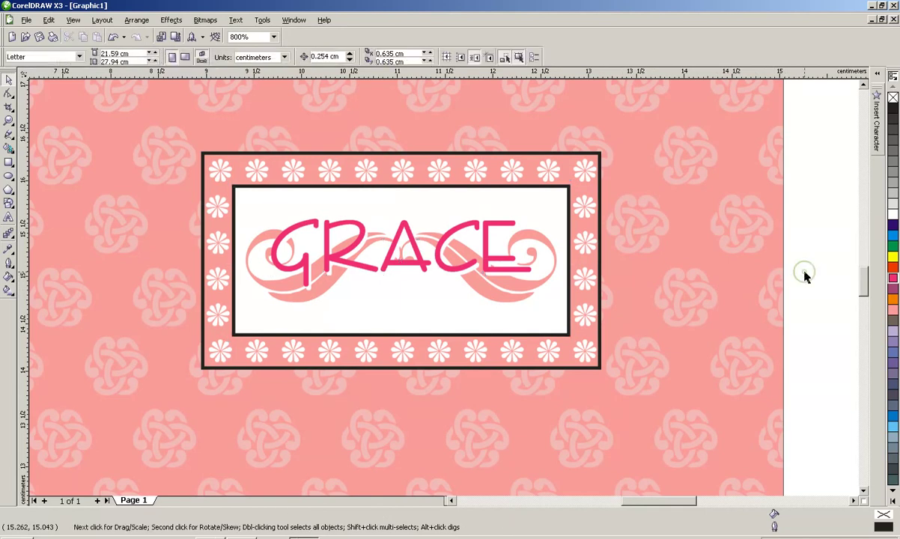
Ungroup the lettering and swirls and select only the magenta "GRACE" text.
left_click(387, 271)
right_click(357, 244)
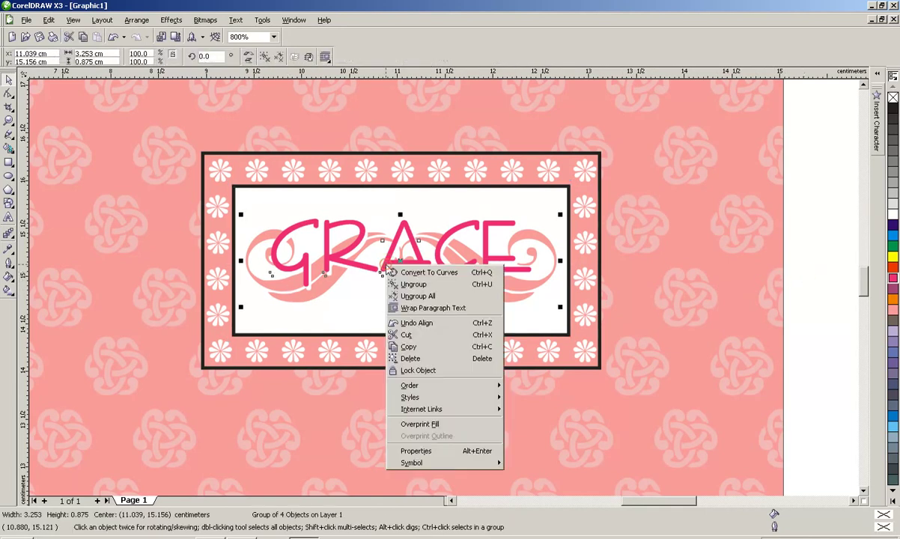
left_click(397, 279)
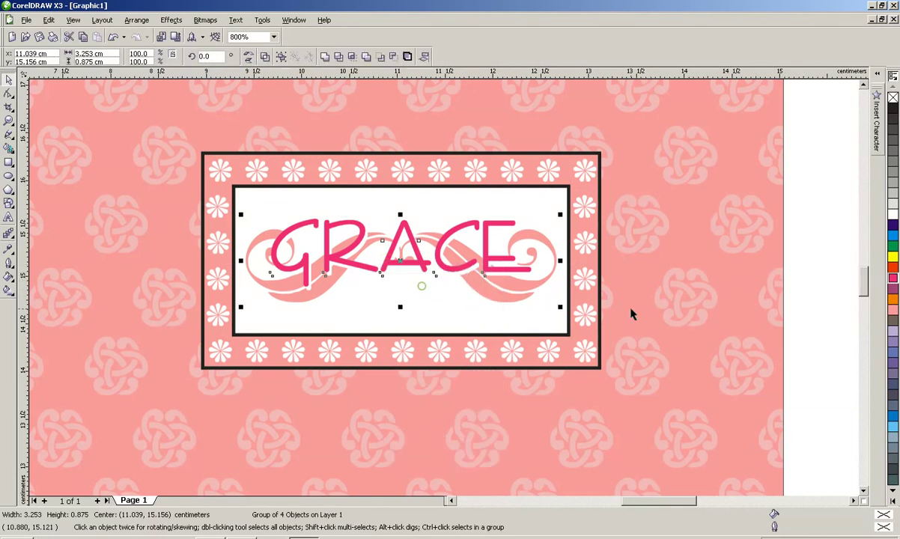
left_click(807, 306)
left_click(422, 267)
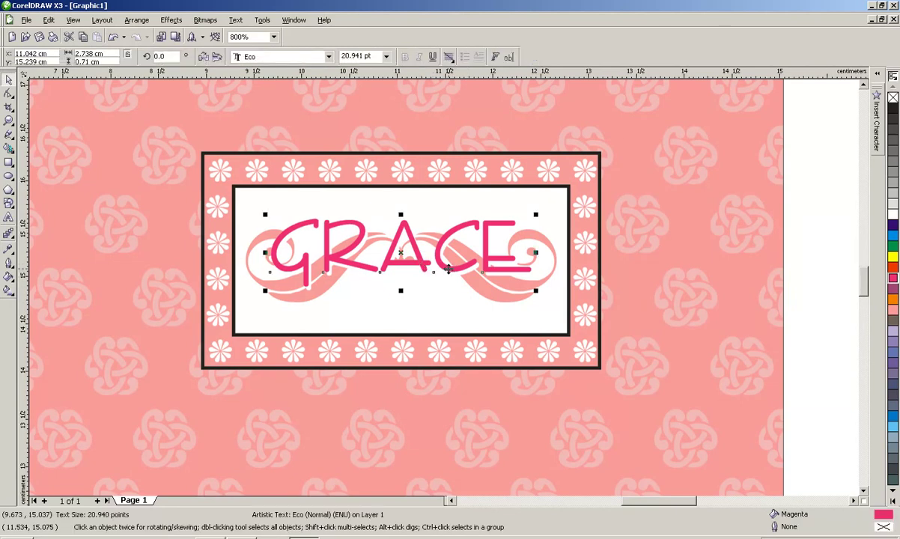
Group the flowers of the border's right column, bottom row and top row into one group.
left_click_drag(827, 431, 565, 152)
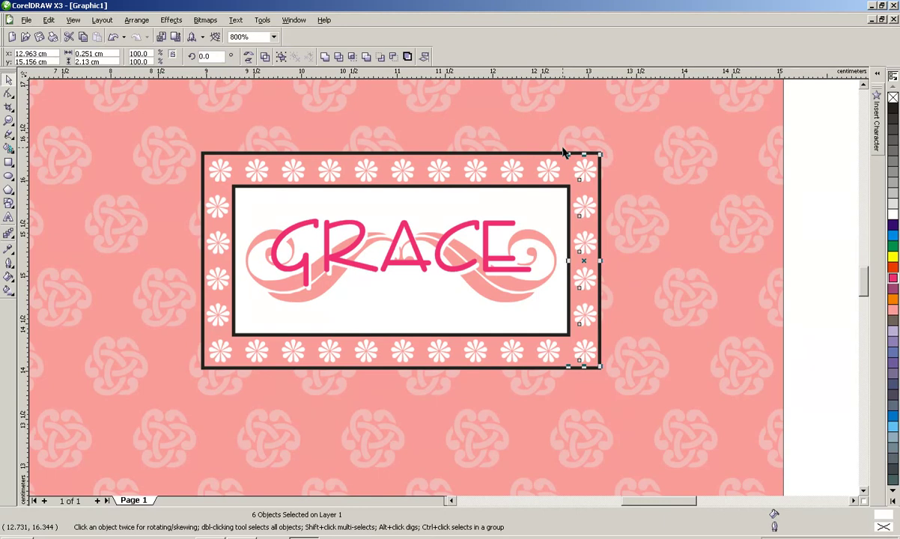
key("ctrl+g")
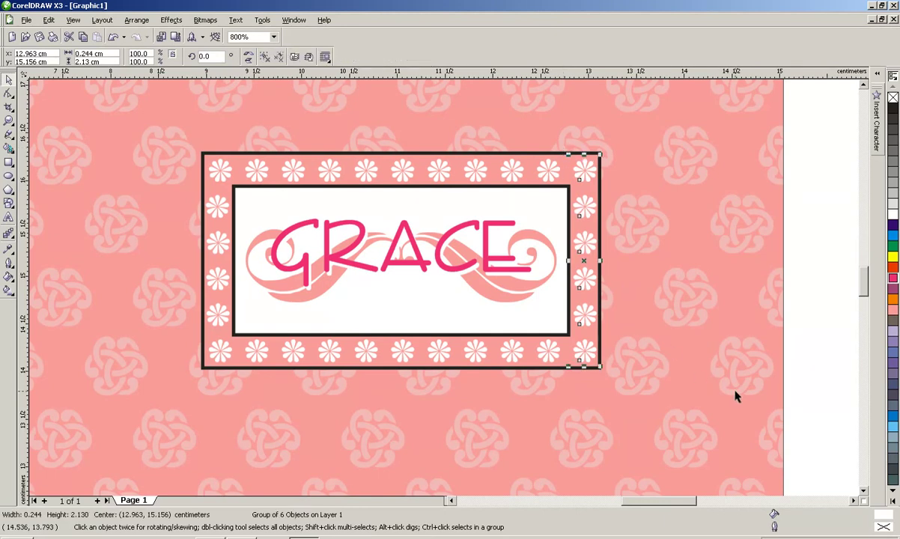
left_click_drag(816, 432, 173, 341)
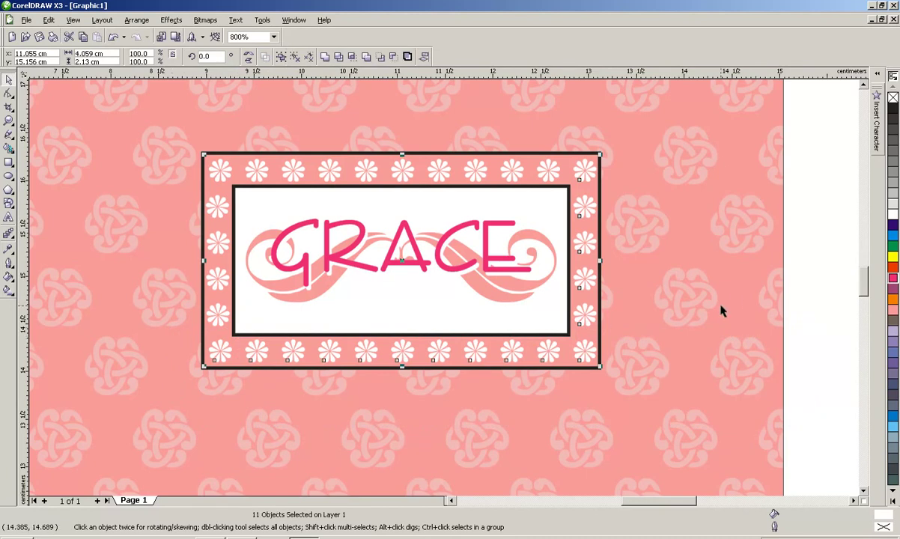
key("ctrl+g")
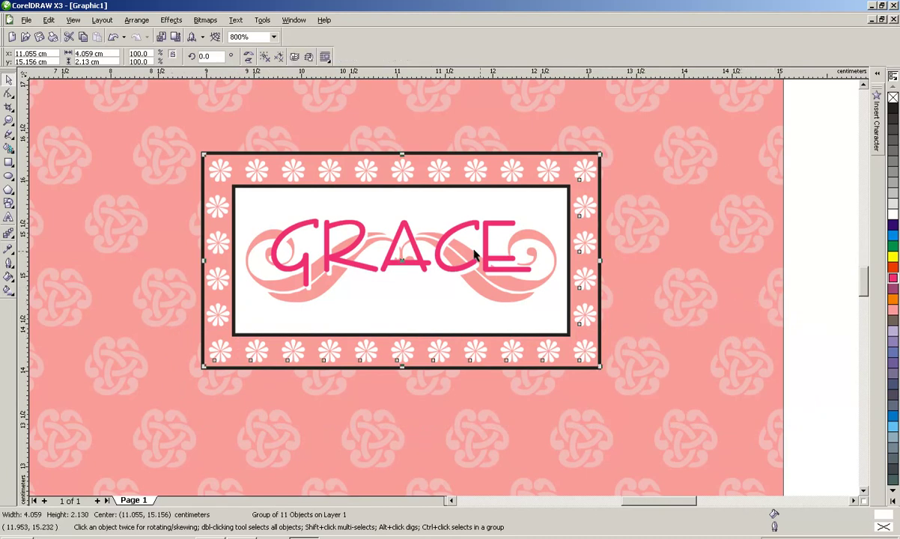
left_click_drag(815, 213, 196, 151)
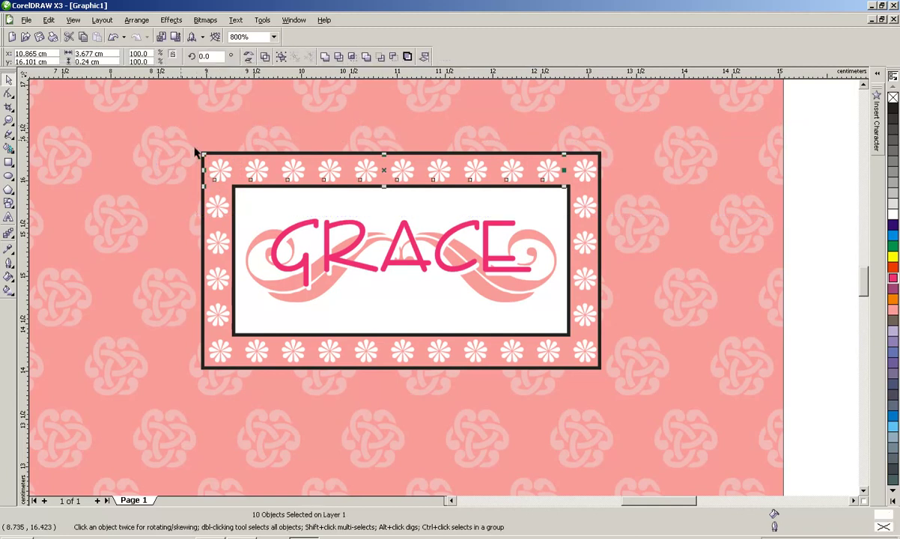
left_click(402, 353, "shift")
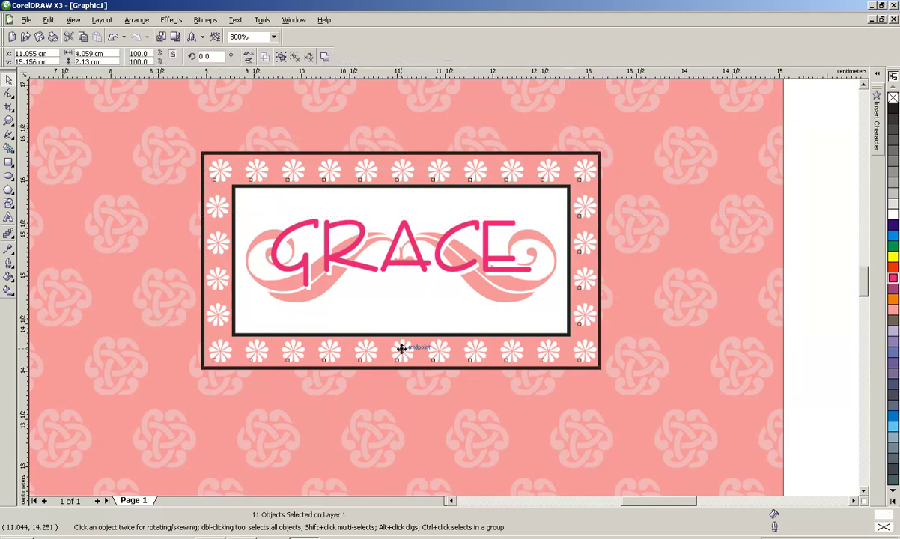
key("ctrl+g")
Move both "GRACE" texts together about 0.15 cm down over the swirls and fill both swirls with 20% Black.
left_click_drag(808, 289, 266, 203)
left_click_drag(402, 254, 406, 269)
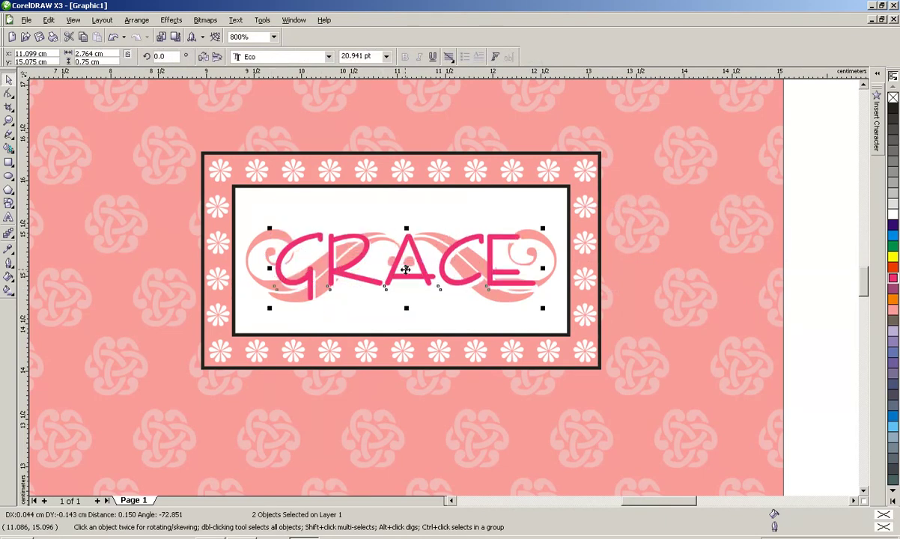
left_click(548, 282)
left_click(894, 196)
left_click(278, 237)
left_click(895, 194)
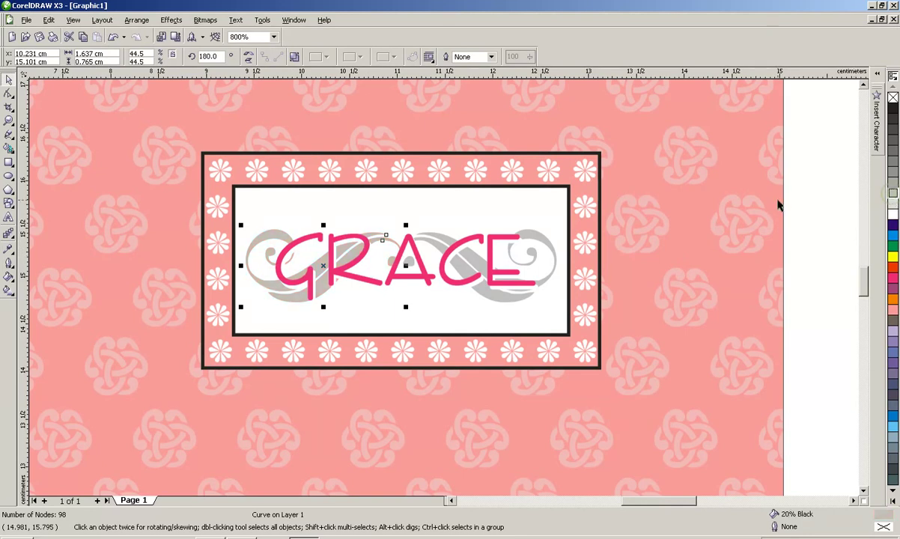
left_click(809, 296)
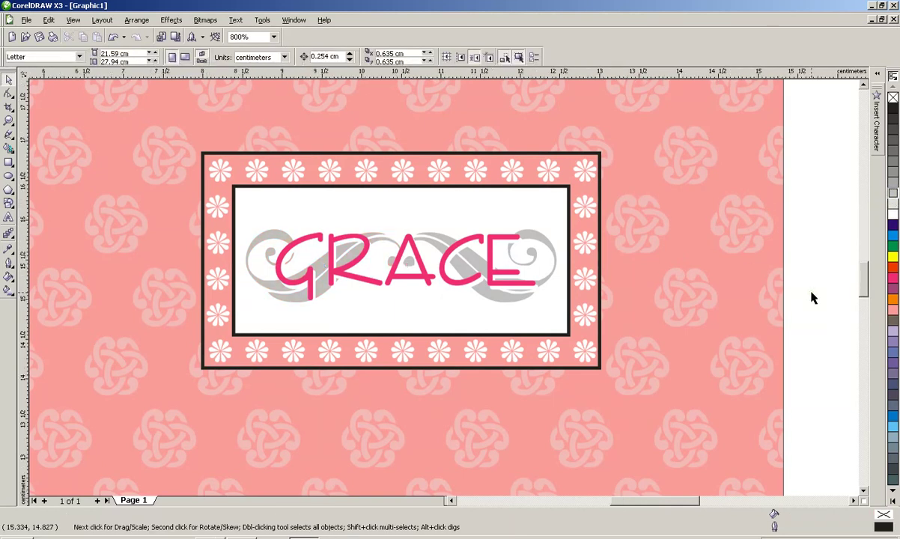
Add artistic text beside the card with "Phone", "E-Mail" and "Address" on three separate lines.
scroll(803, 295, "down", 1)
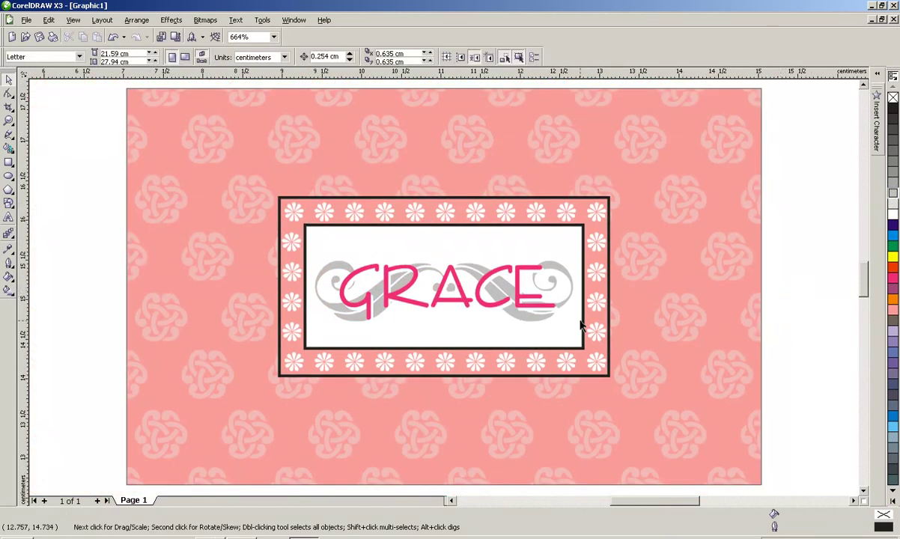
left_click(9, 217)
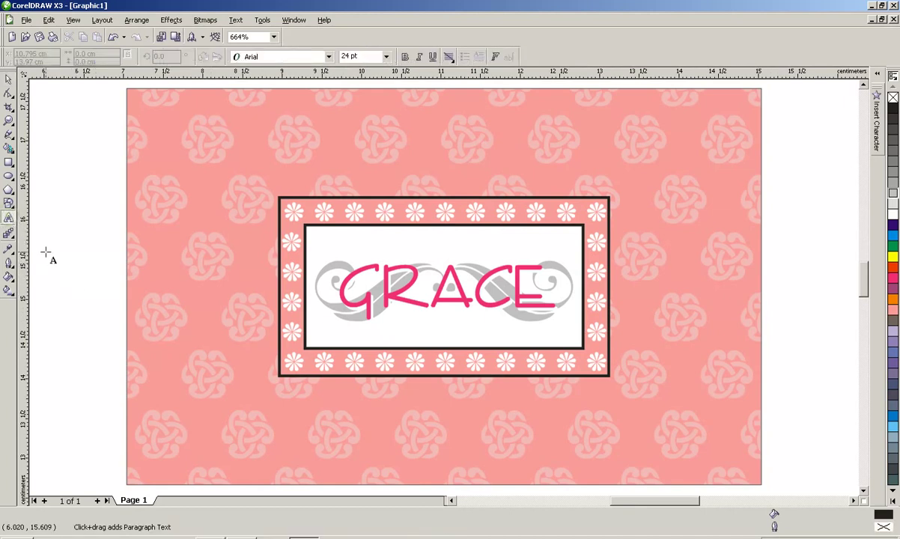
left_click(45, 247)
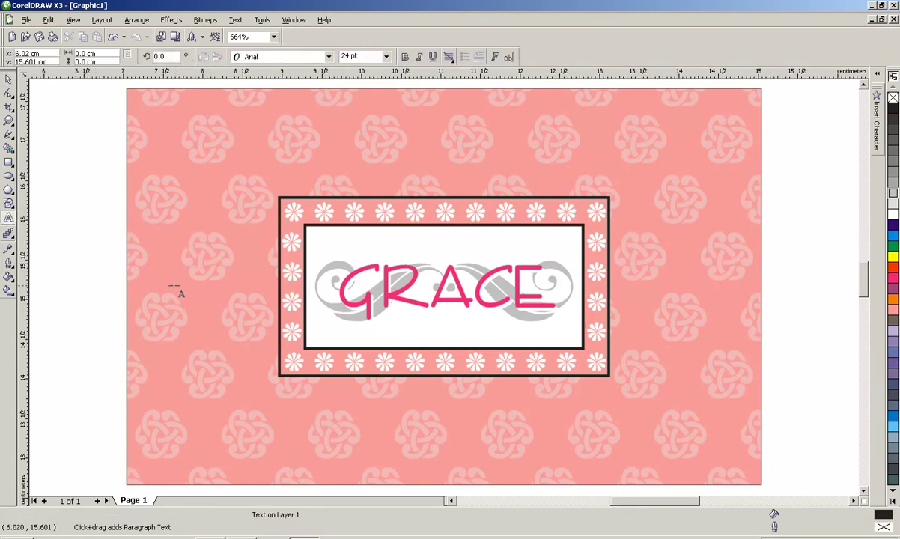
type("pH")
key("BackSpace")
key("BackSpace")
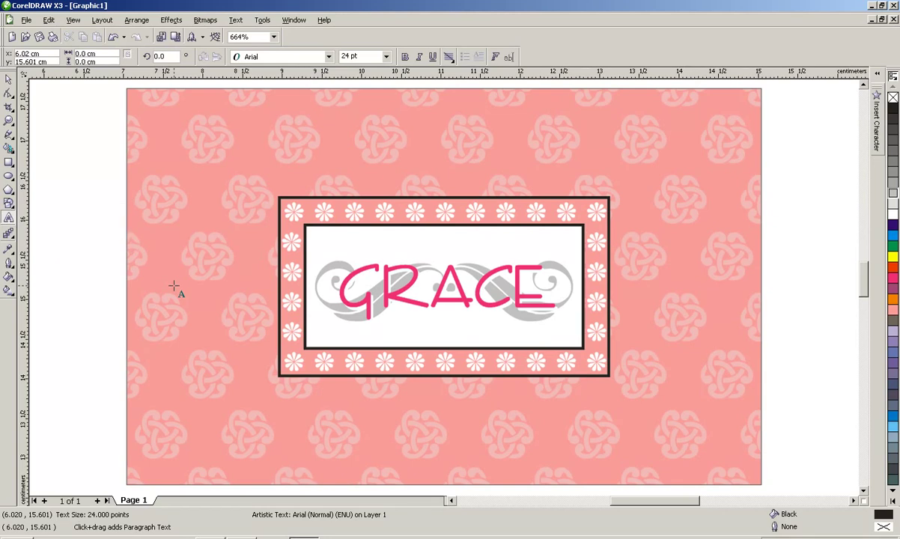
type("Phone")
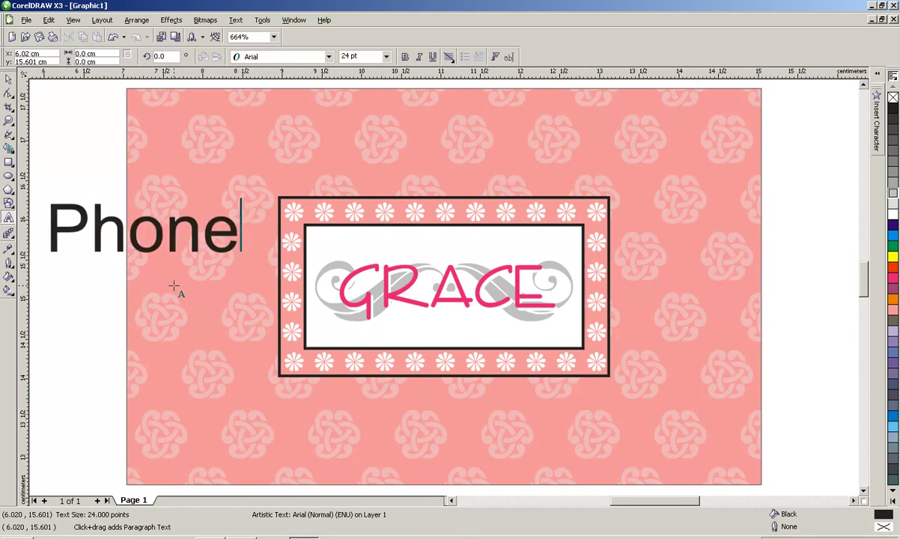
key("Return")
type("E-Mail ")
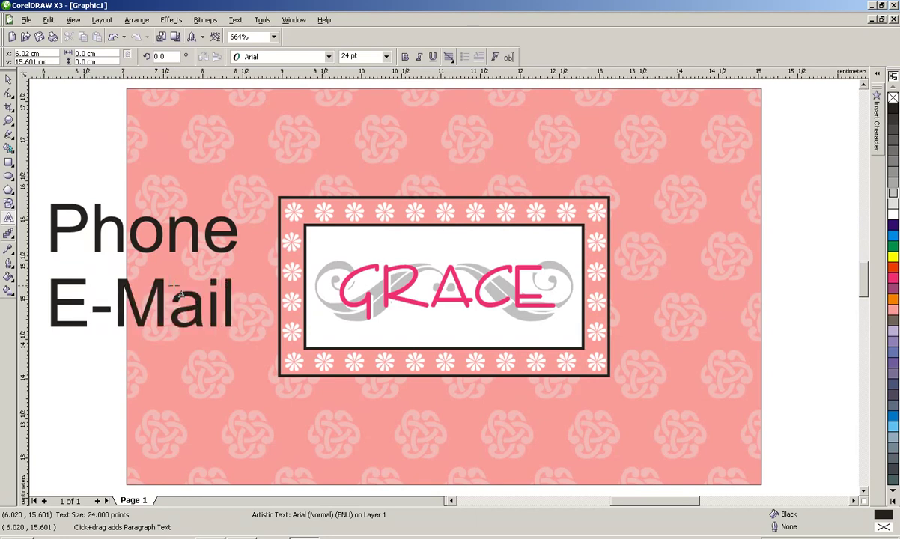
type("Address")
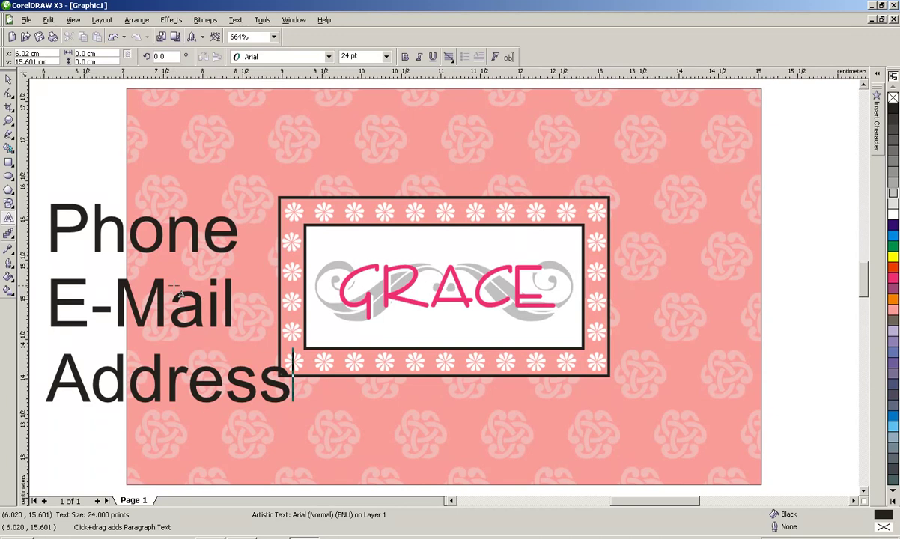
left_click(8, 79)
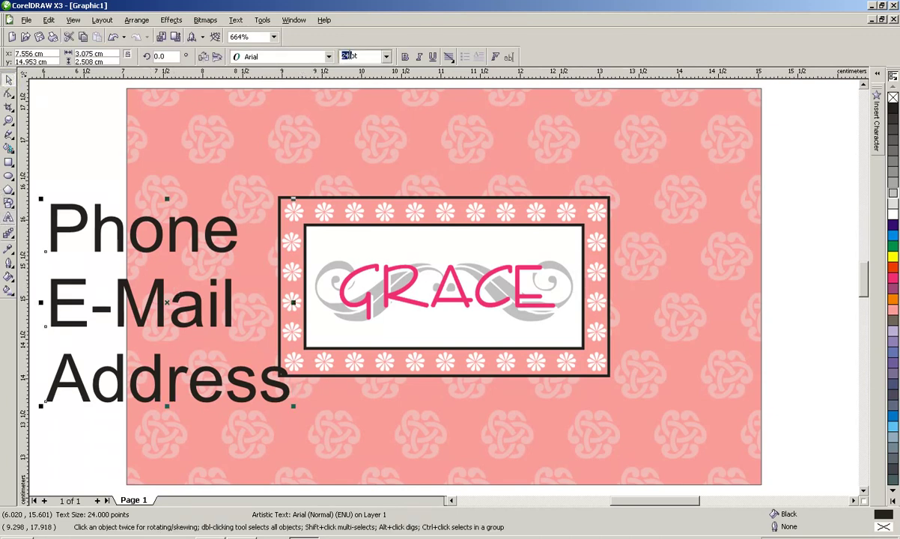
Set the contact text to 10 pt Tw Cen MT and move it to the card's lower left corner.
type("0")
key("Return")
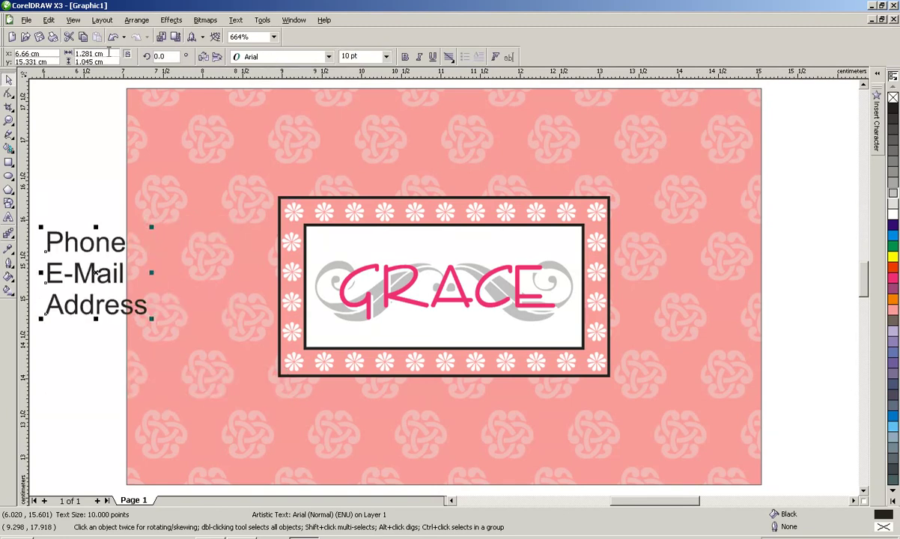
left_click(247, 57)
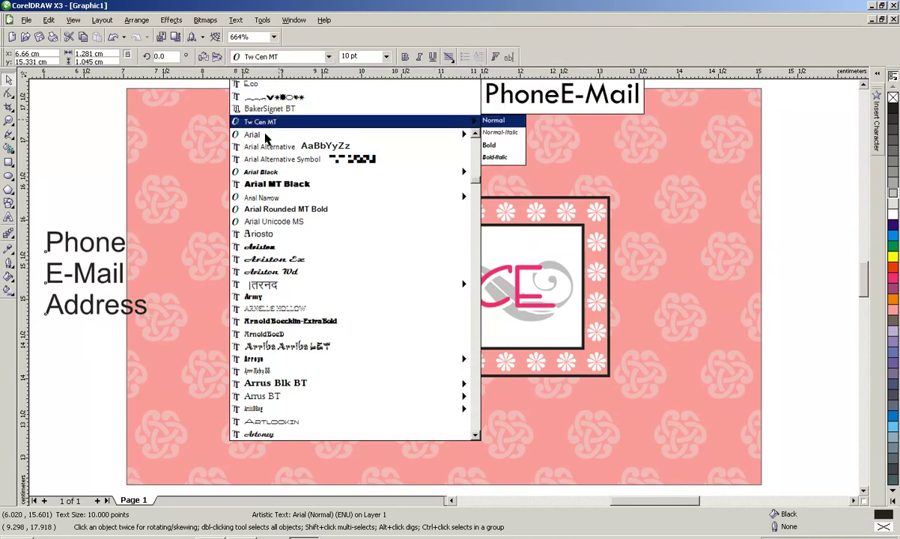
left_click(262, 121)
left_click_drag(89, 273, 200, 447)
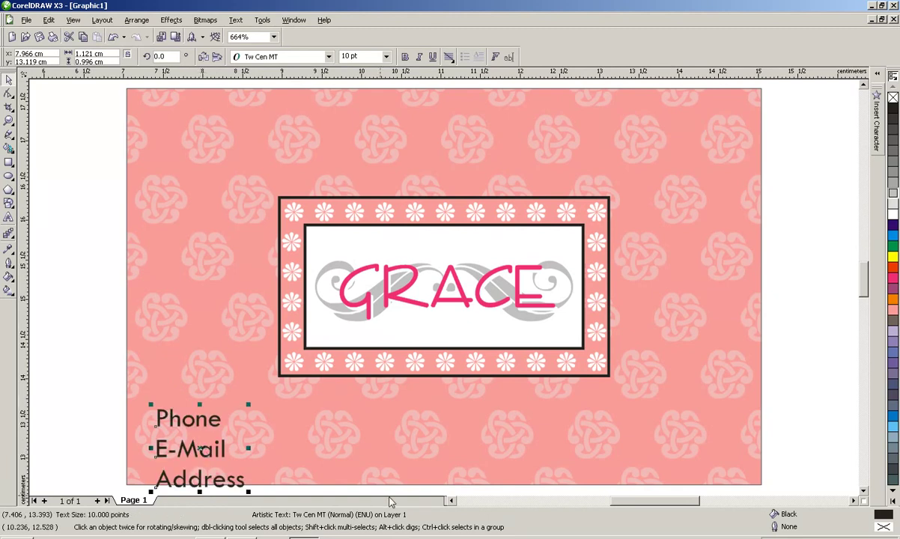
Break the contact text into separate lines and arrange "Phone", "E-Mail" and "Address" in an aligned row below the framed label.
key("ctrl+k")
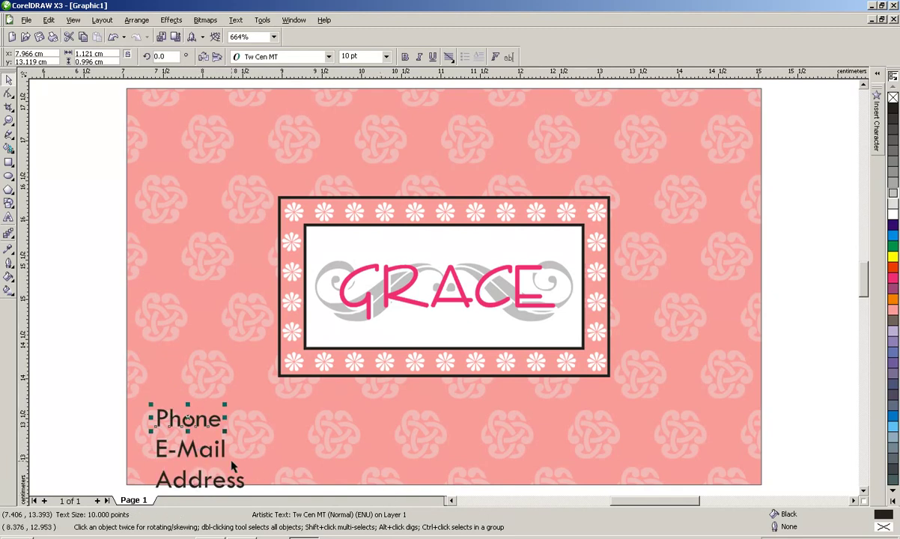
left_click_drag(196, 454, 350, 422)
left_click_drag(231, 481, 577, 419)
left_click_drag(797, 451, 119, 403)
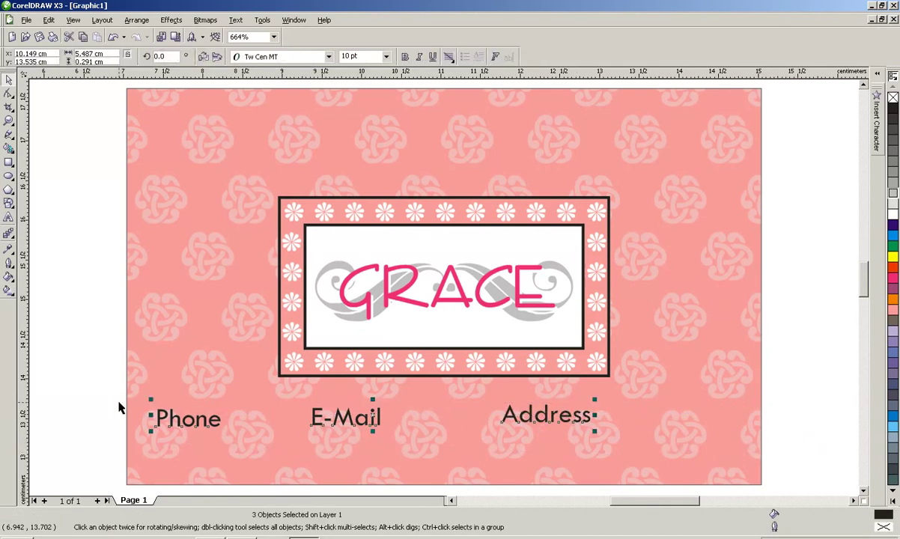
left_click_drag(372, 418, 447, 433)
Try to centre the three separate contact words horizontally on the card's background rectangle.
left_click(702, 439, "shift")
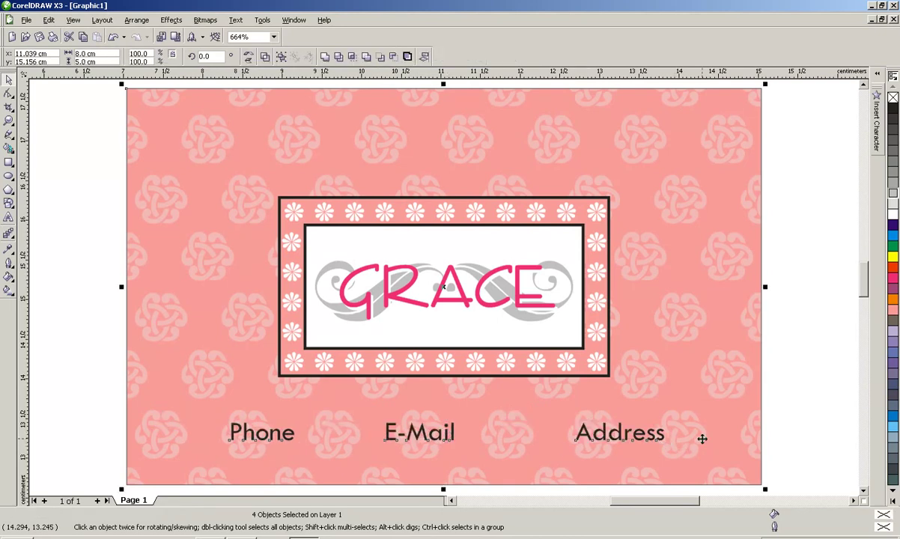
key("c")
key("ctrl+z")
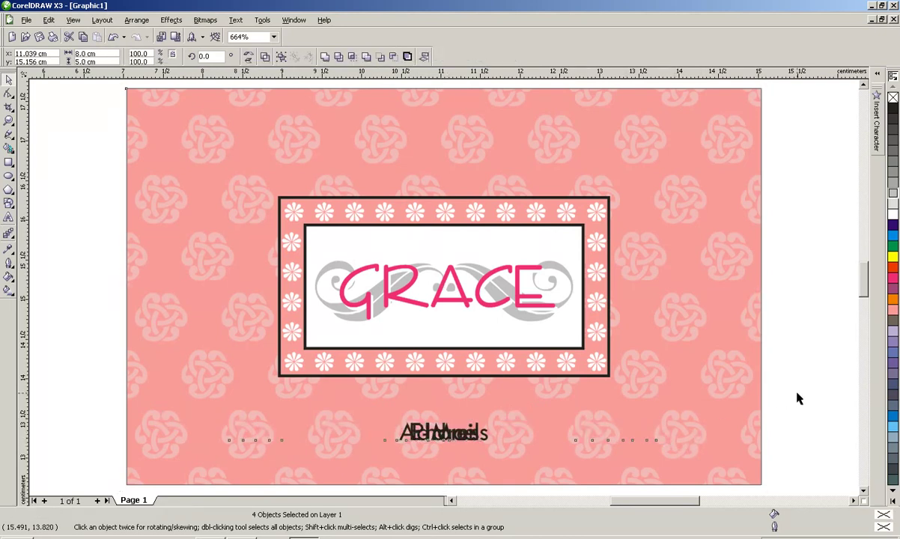
key("Escape")
Group the three contact words and centre the group horizontally on the card's background rectangle.
left_click_drag(811, 447, 180, 396)
key("ctrl+g")
left_click(684, 420, "shift")
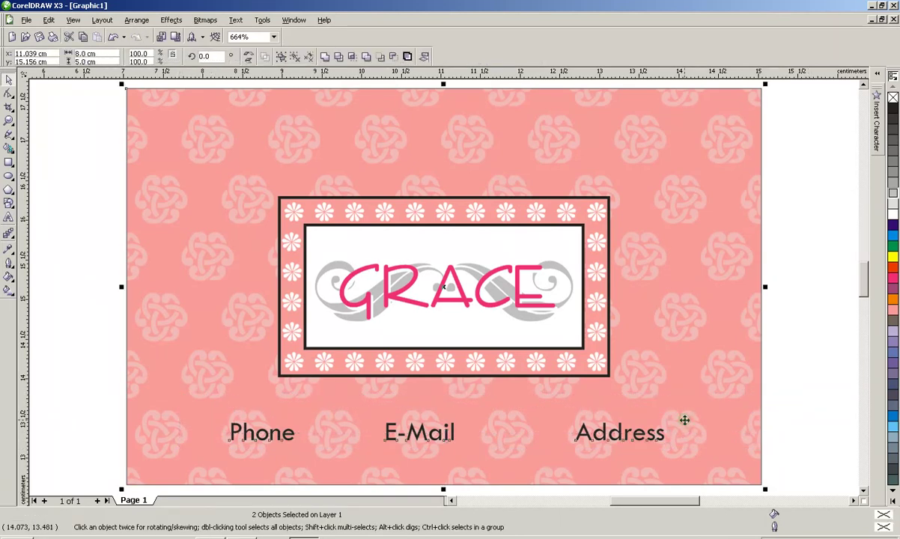
key("e")
left_click(814, 375)
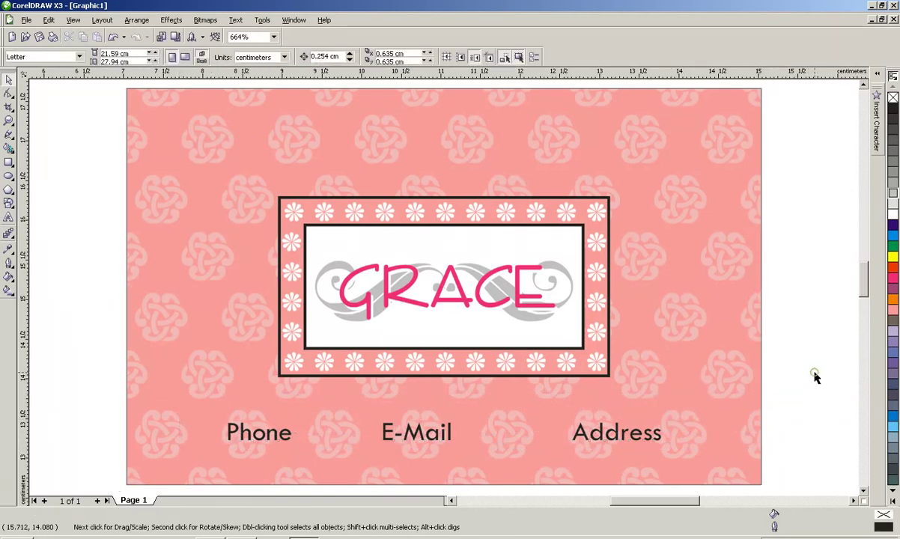
key("F3")
left_click(550, 298)
key("F2")
left_click_drag(503, 373, 74, 119)
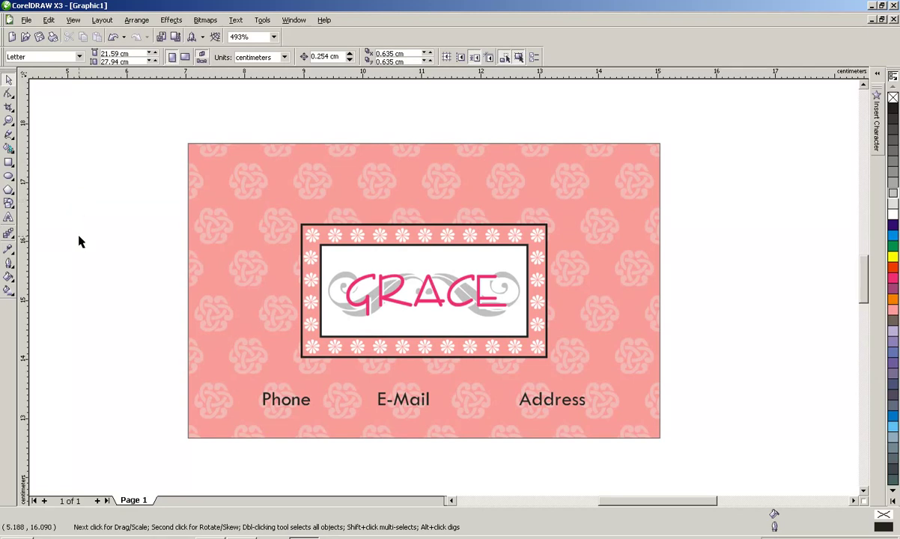
Edit the background rectangle's PowerClip contents and fill the ornament pattern with the same salmon pink as the label's frame.
left_click(247, 282)
left_click(248, 283, "ctrl")
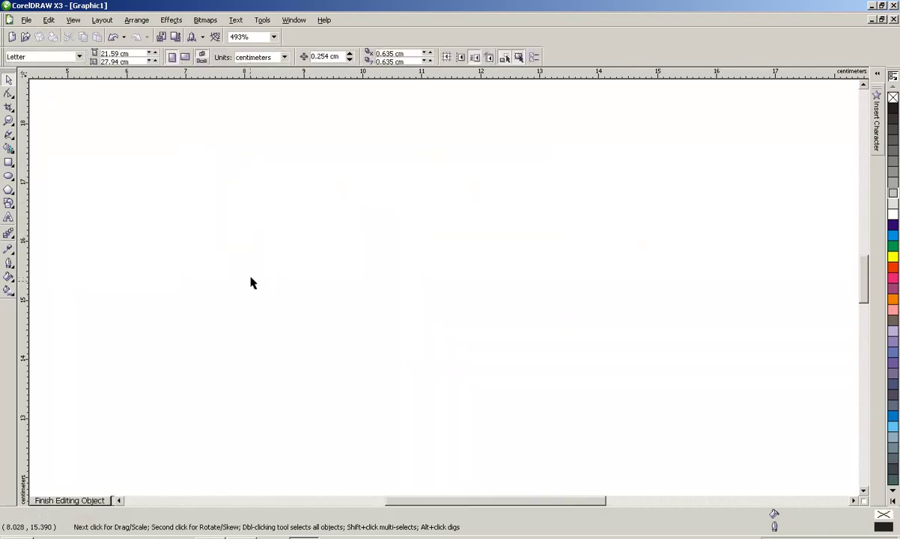
left_click(262, 268)
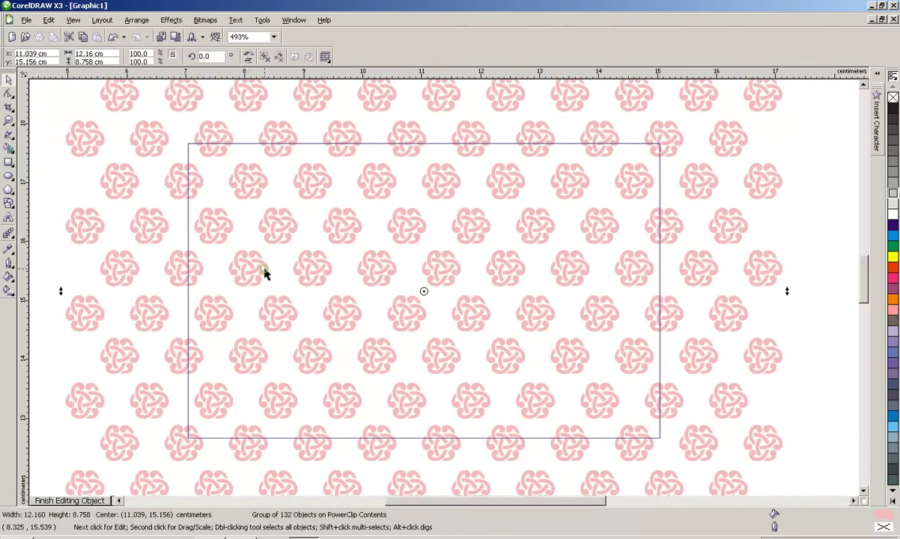
left_click(892, 312)
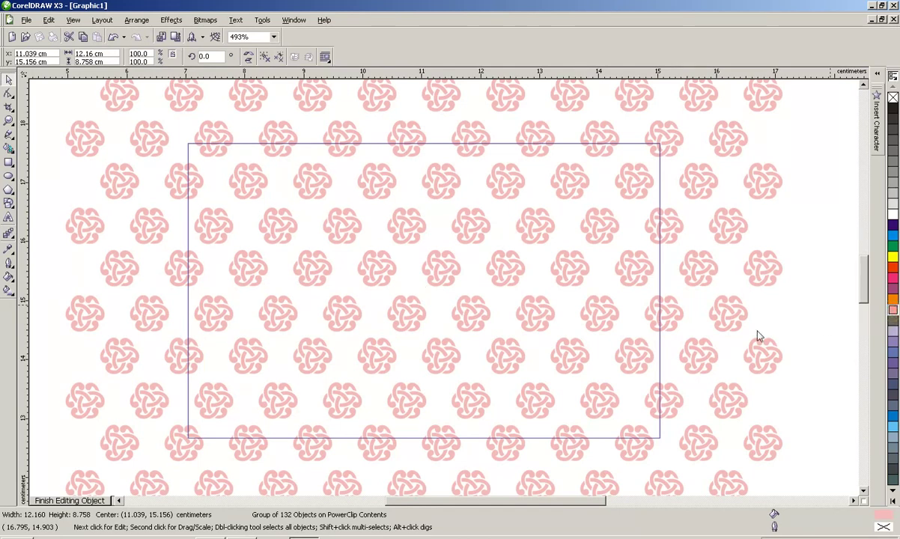
left_click(71, 500)
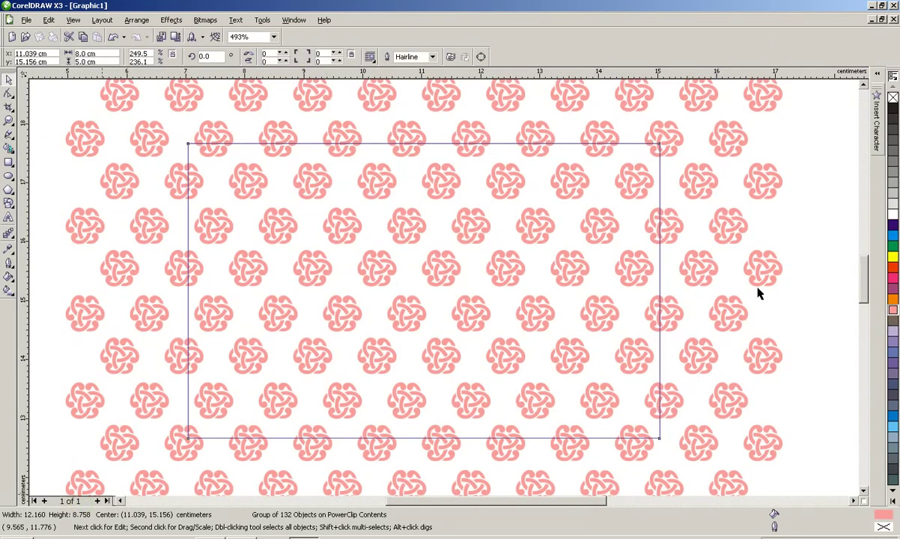
Fill the card's background rectangle with white.
left_click(892, 214)
left_click(749, 246)
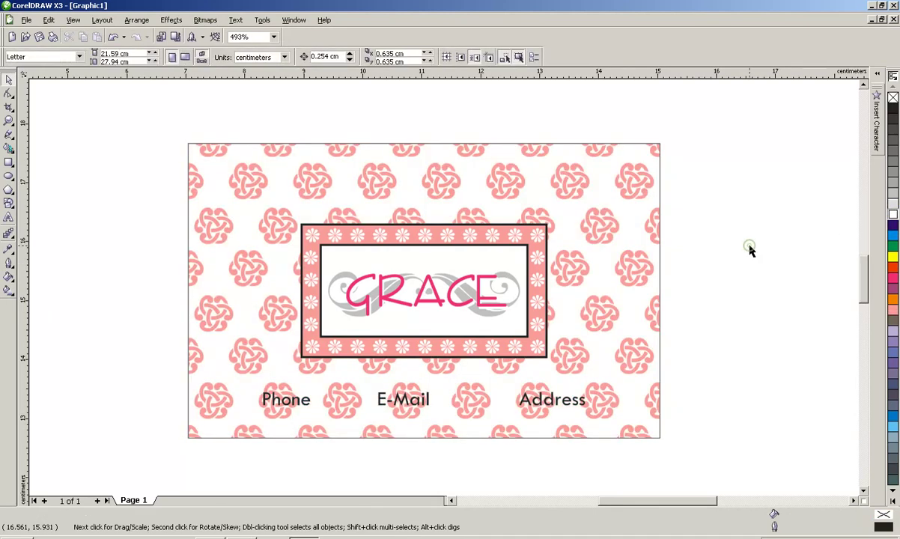
left_click(629, 261)
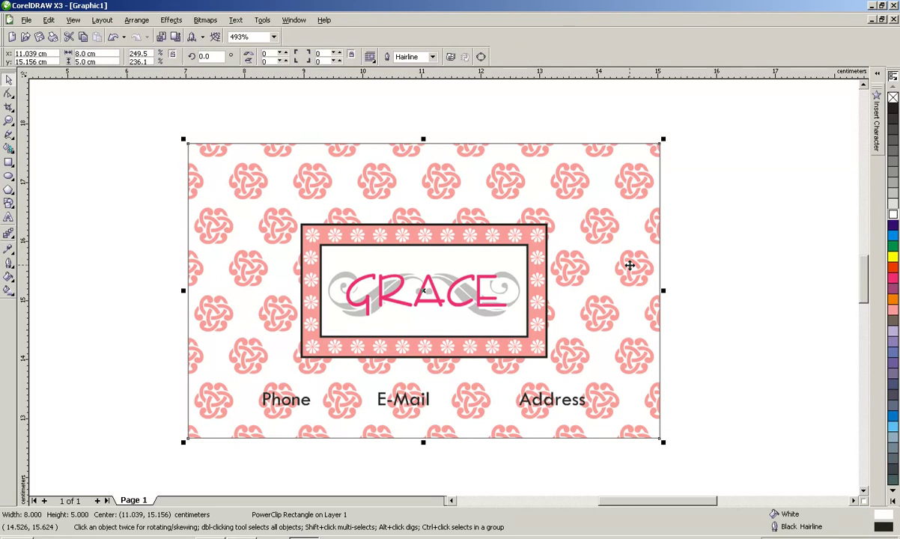
Add artistic text reading "Try Other Color Options" above the card and fit all objects in the view.
left_click(9, 217)
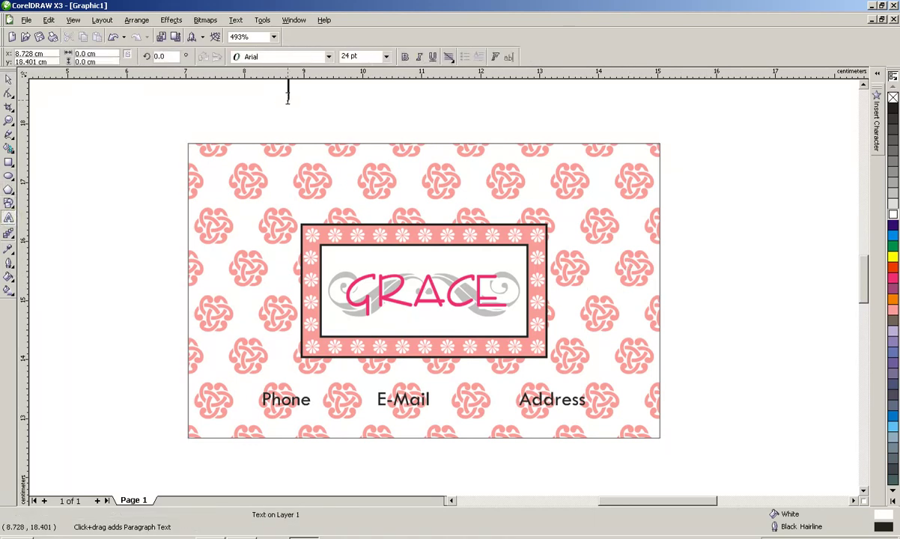
left_click(287, 98)
type("Try")
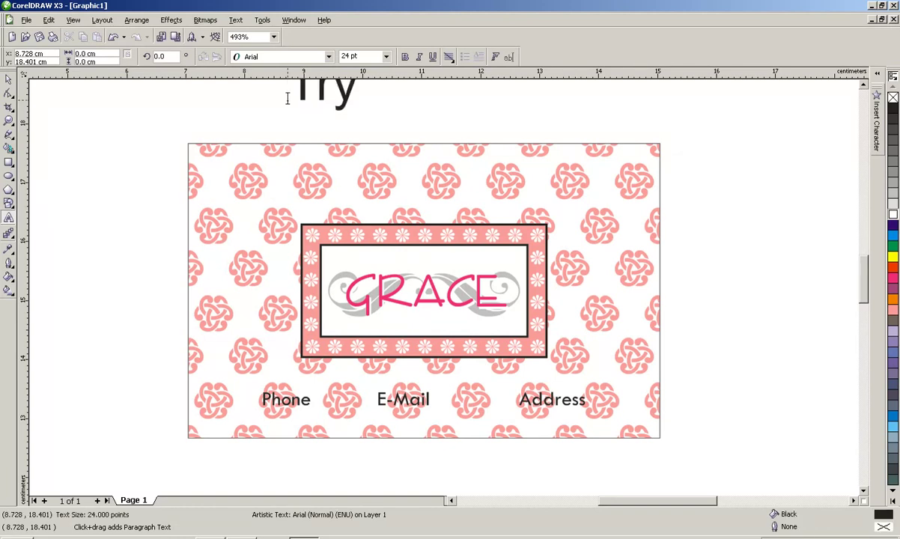
type(" Other O")
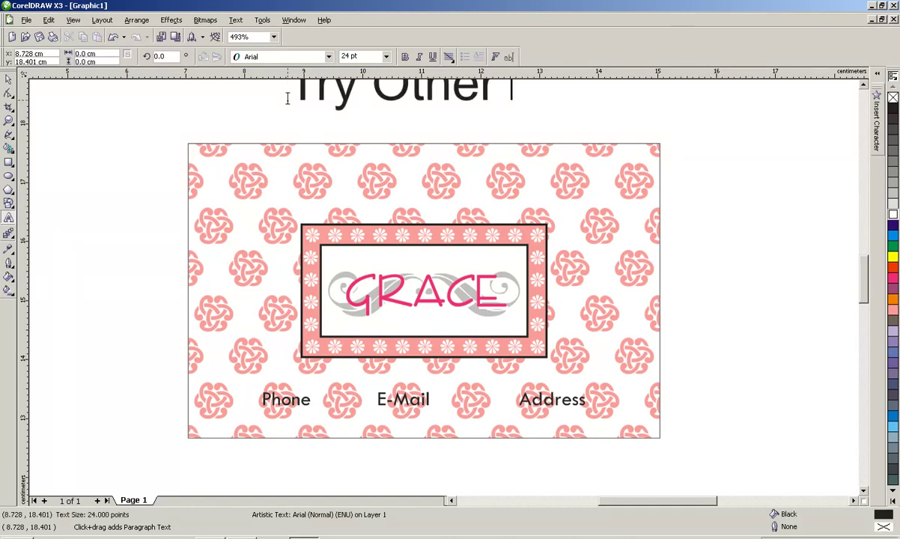
key("BackSpace")
key("BackSpace")
type("Col")
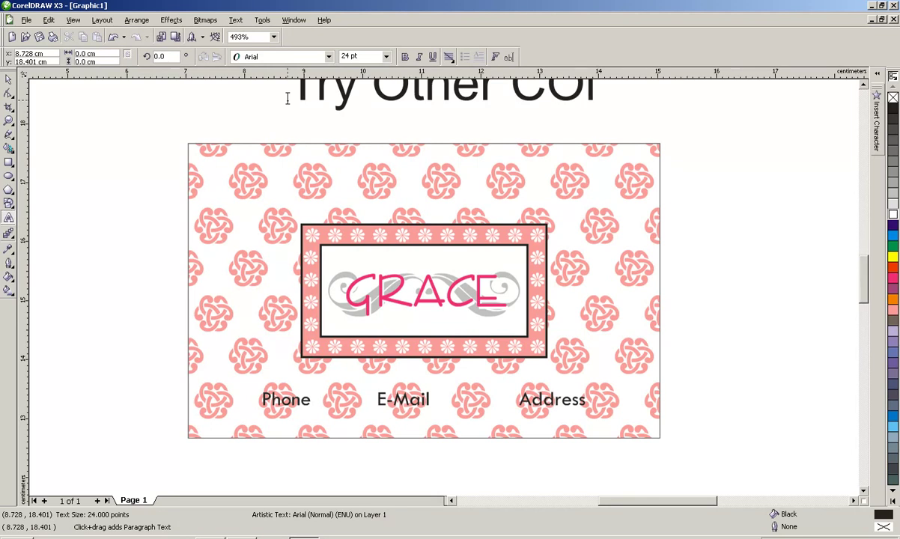
type("or OPtions")
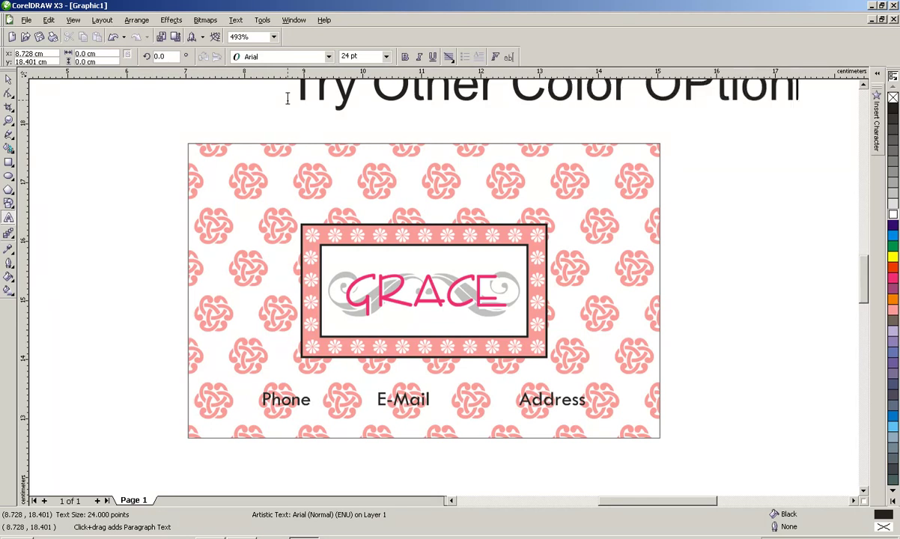
key("F4")
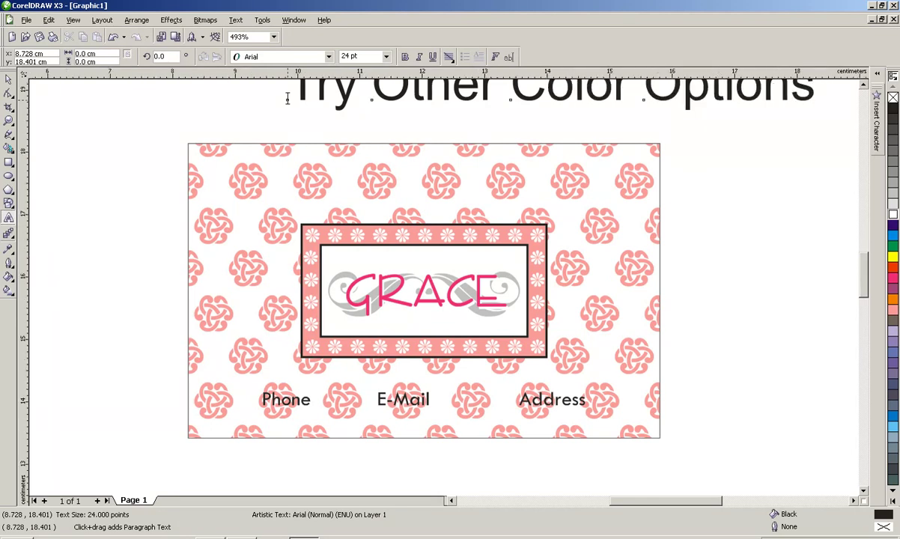